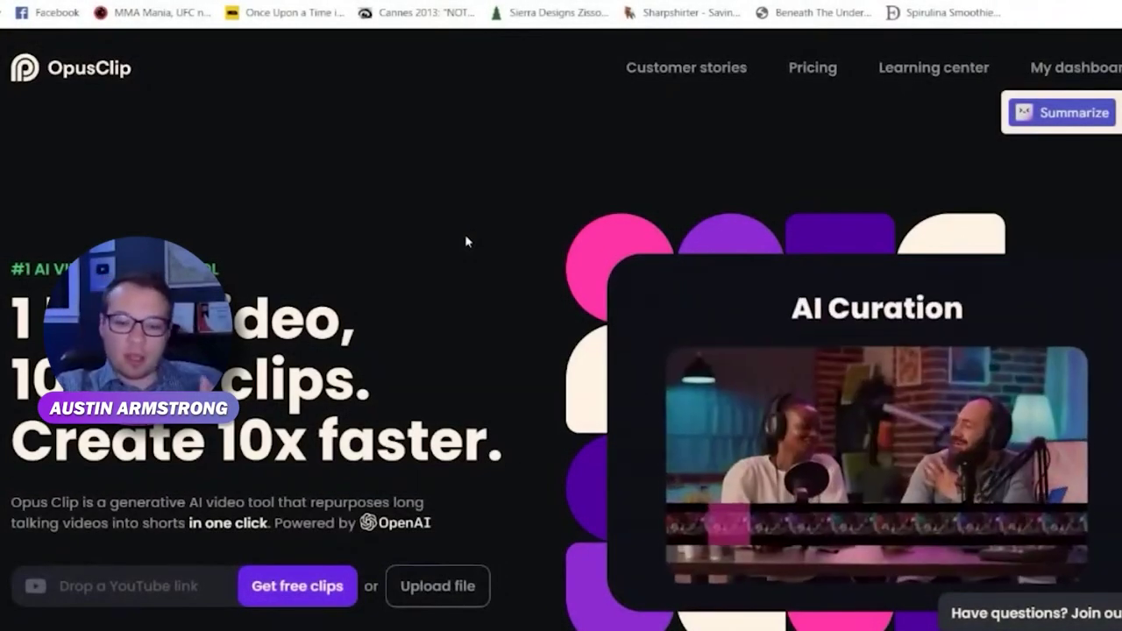
Browse the OpusClip homepage and dismiss the talking-videos tip.
{"action": "scroll", "coordinate": [466, 241], "scroll_direction": "down", "scroll_amount": 1}
{"action": "scroll", "coordinate": [465, 233], "scroll_direction": "down", "scroll_amount": 1}
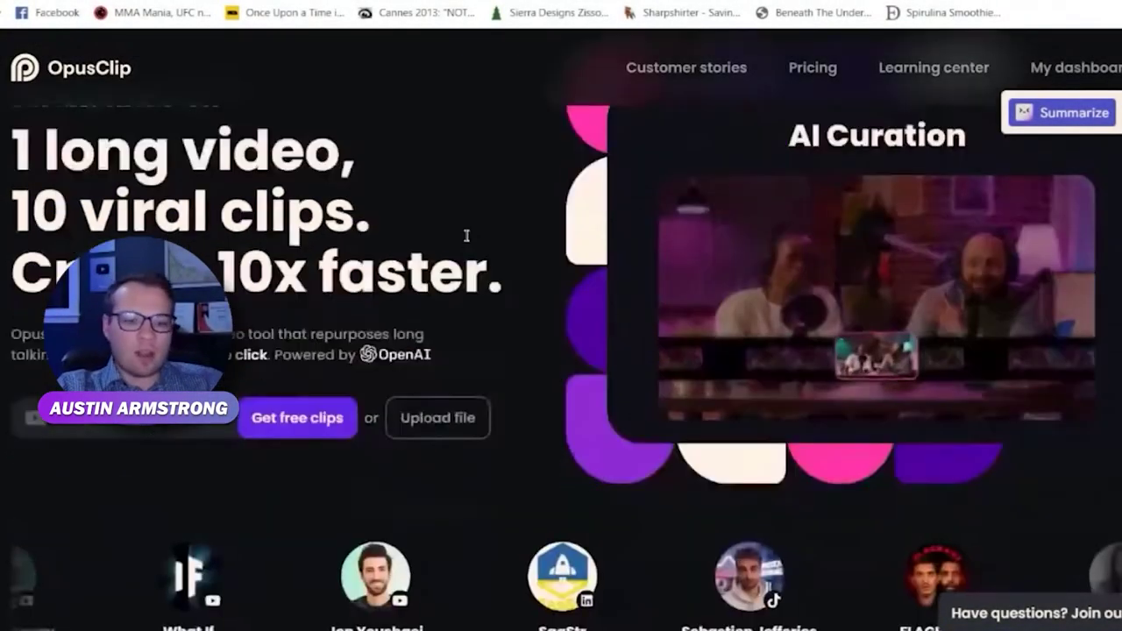
{"action": "scroll", "coordinate": [466, 237], "scroll_direction": "up", "scroll_amount": 2}
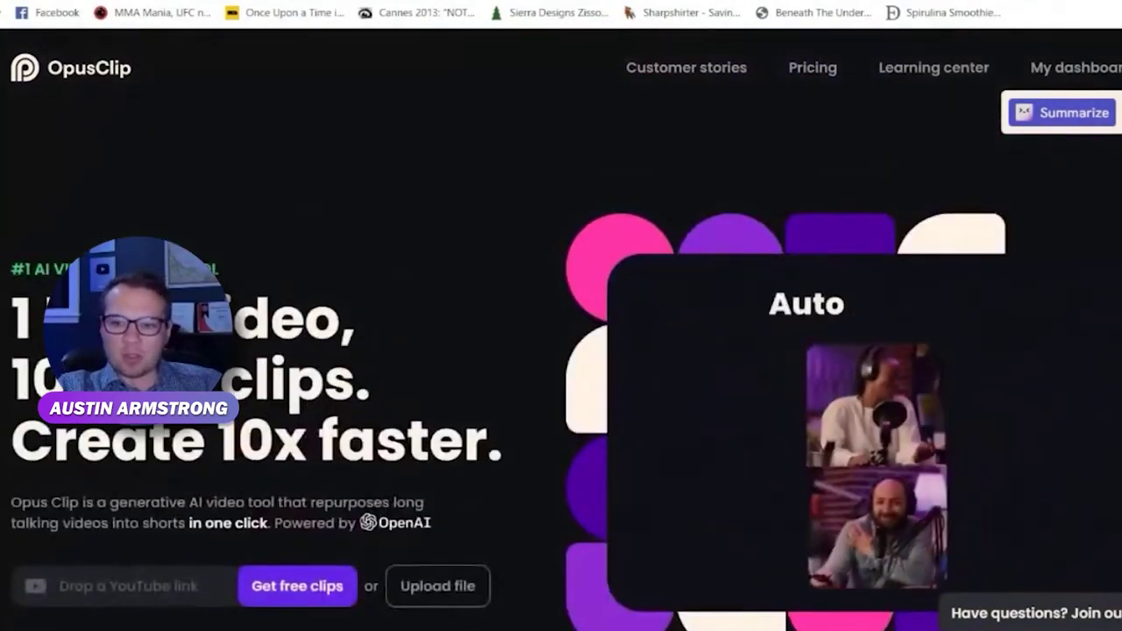
{"action": "scroll", "coordinate": [920, 221], "scroll_direction": "down", "scroll_amount": 1}
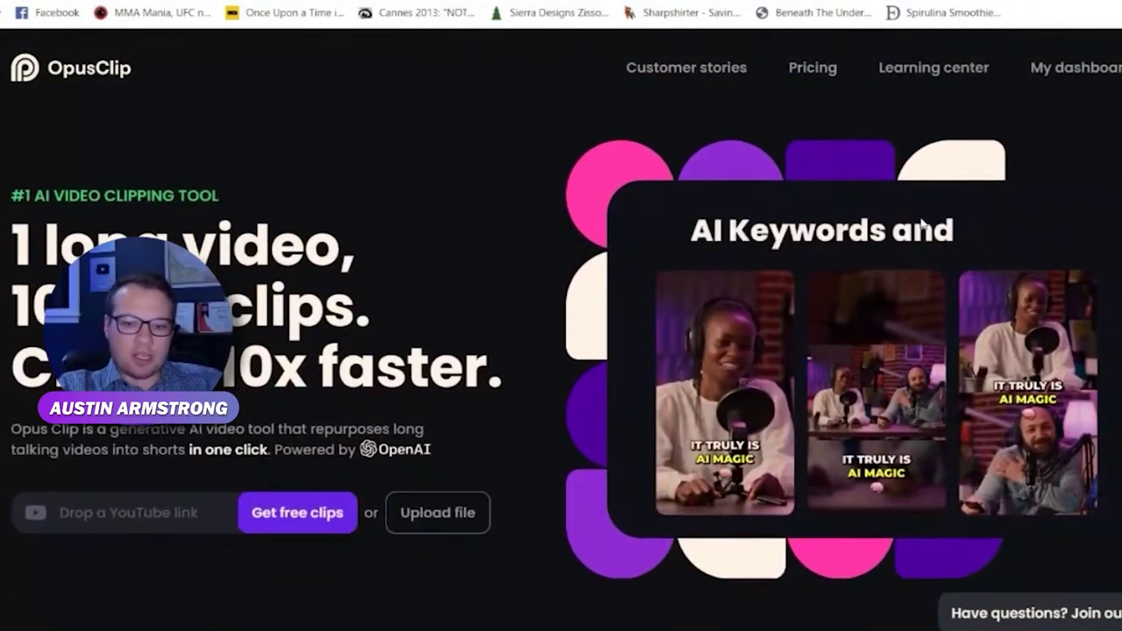
{"action": "left_click", "coordinate": [119, 514]}
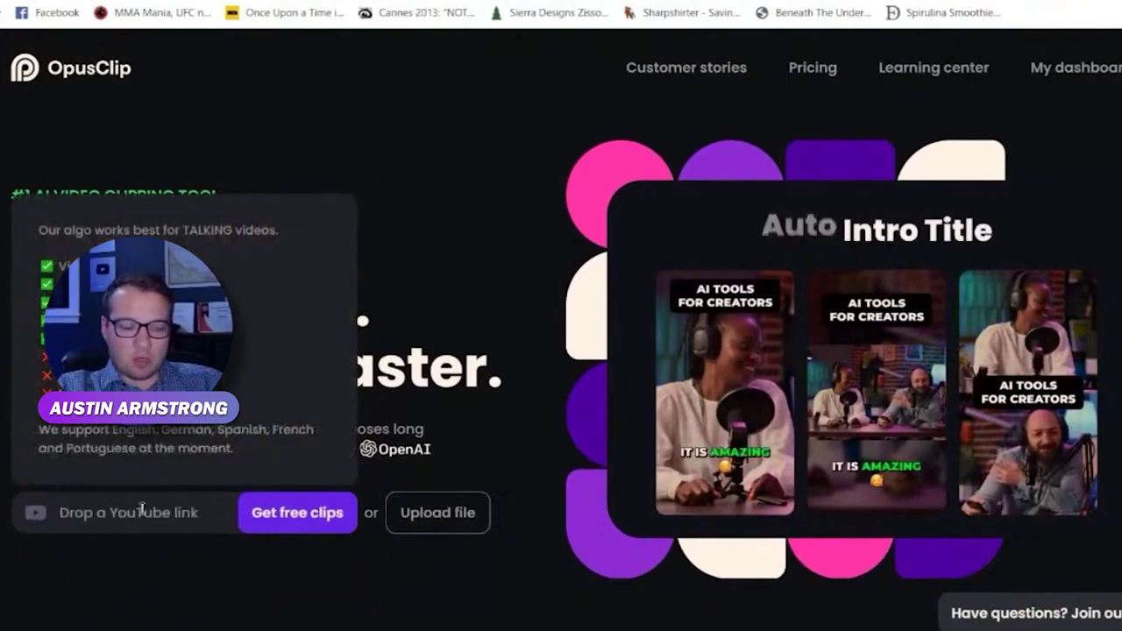
{"action": "left_click", "coordinate": [626, 338]}
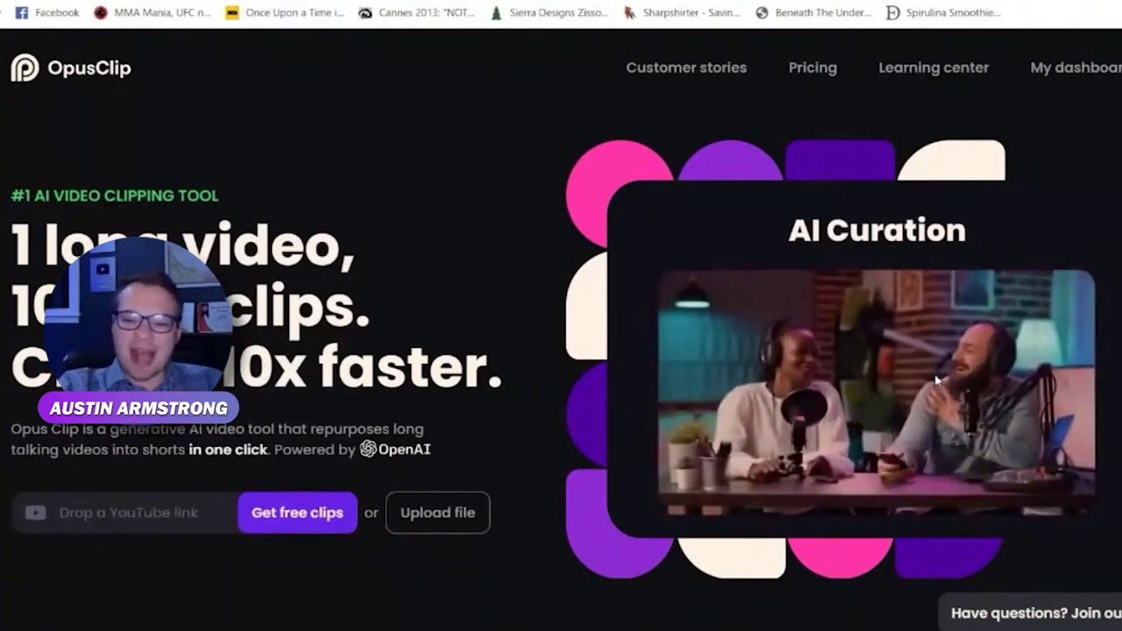
Scroll through the AI feature showcase and bring up the link options for 'My dashboard'.
{"action": "scroll", "coordinate": [936, 380], "scroll_direction": "down", "scroll_amount": 1}
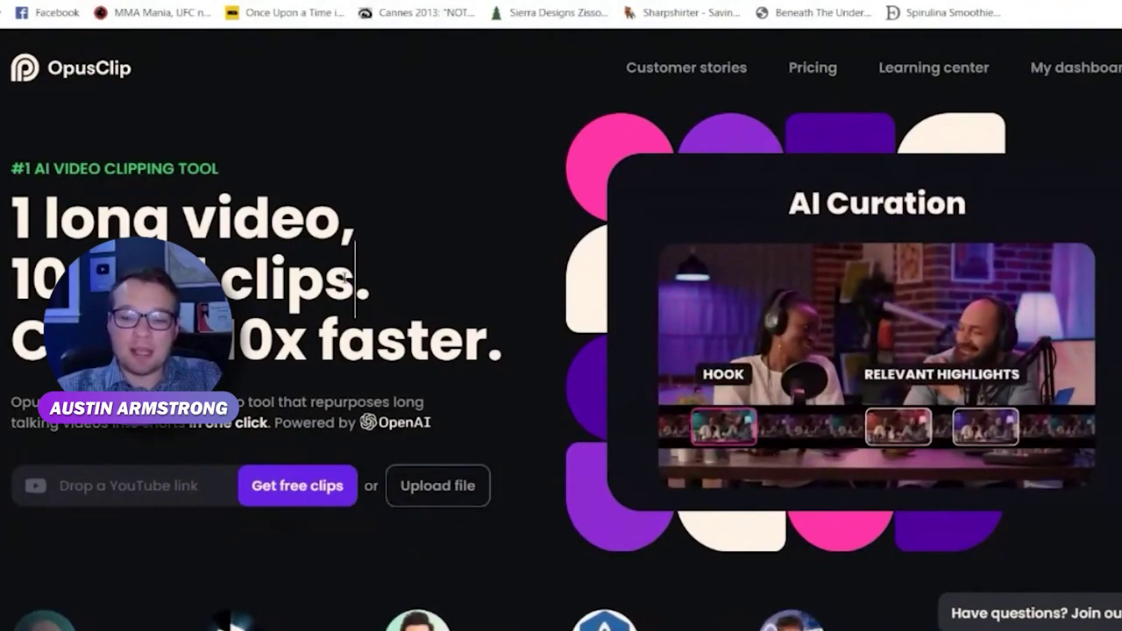
{"action": "scroll", "coordinate": [345, 279], "scroll_direction": "down", "scroll_amount": 10}
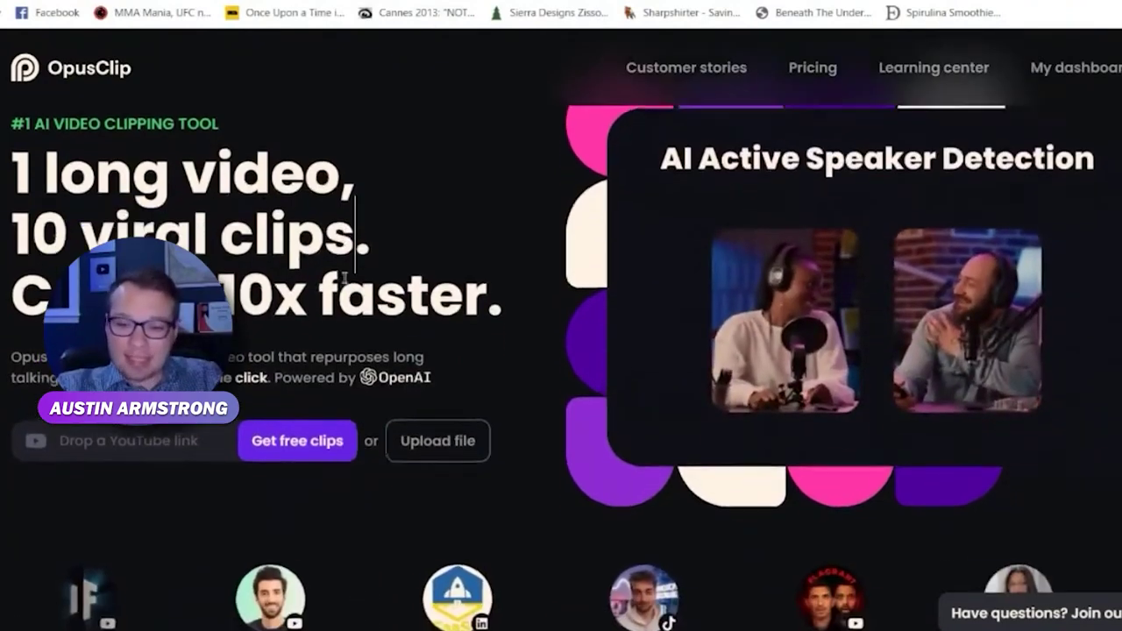
{"action": "scroll", "coordinate": [343, 281], "scroll_direction": "down", "scroll_amount": 5}
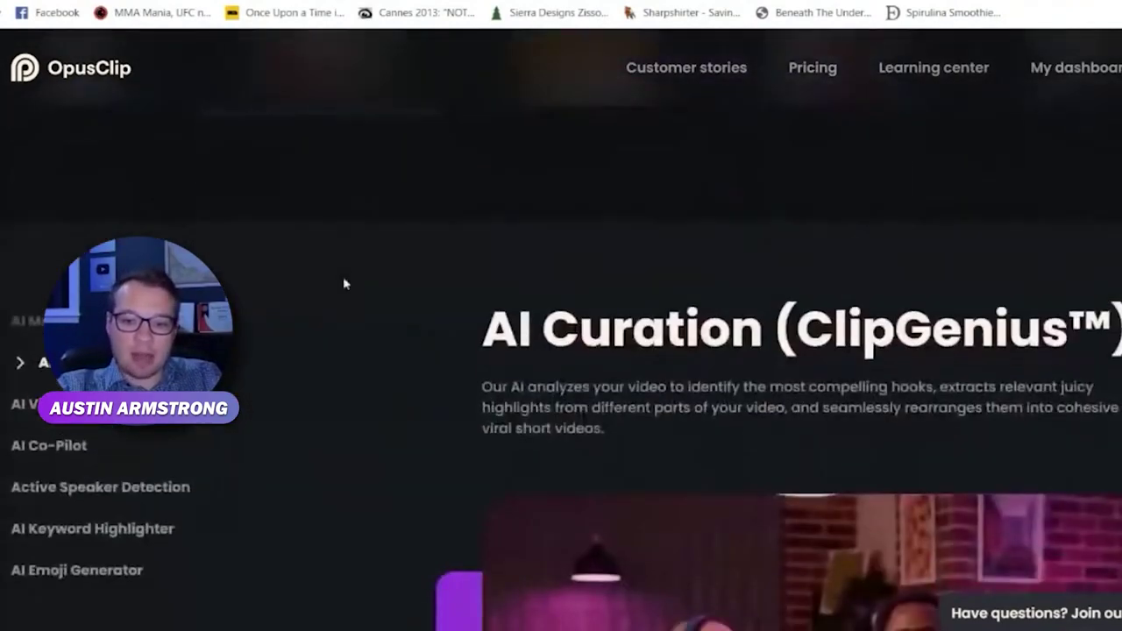
{"action": "scroll", "coordinate": [343, 280], "scroll_direction": "up", "scroll_amount": 15}
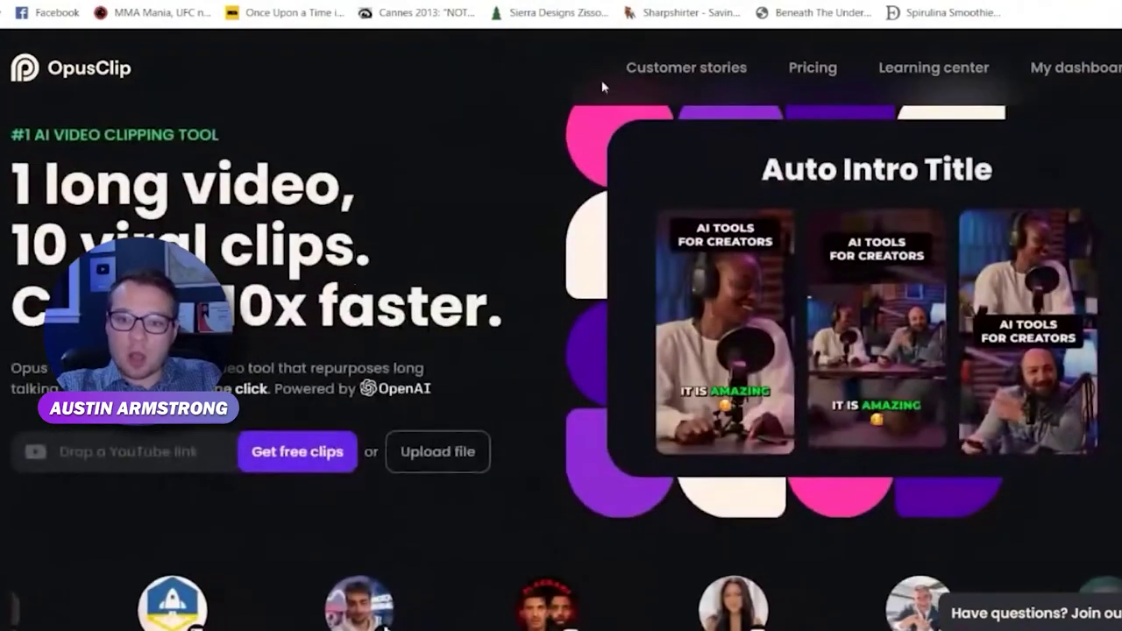
{"action": "right_click", "coordinate": [1059, 75]}
Open the personal dashboard and bring the 'Drop a video link' box into view.
{"action": "left_click", "coordinate": [1097, 96]}
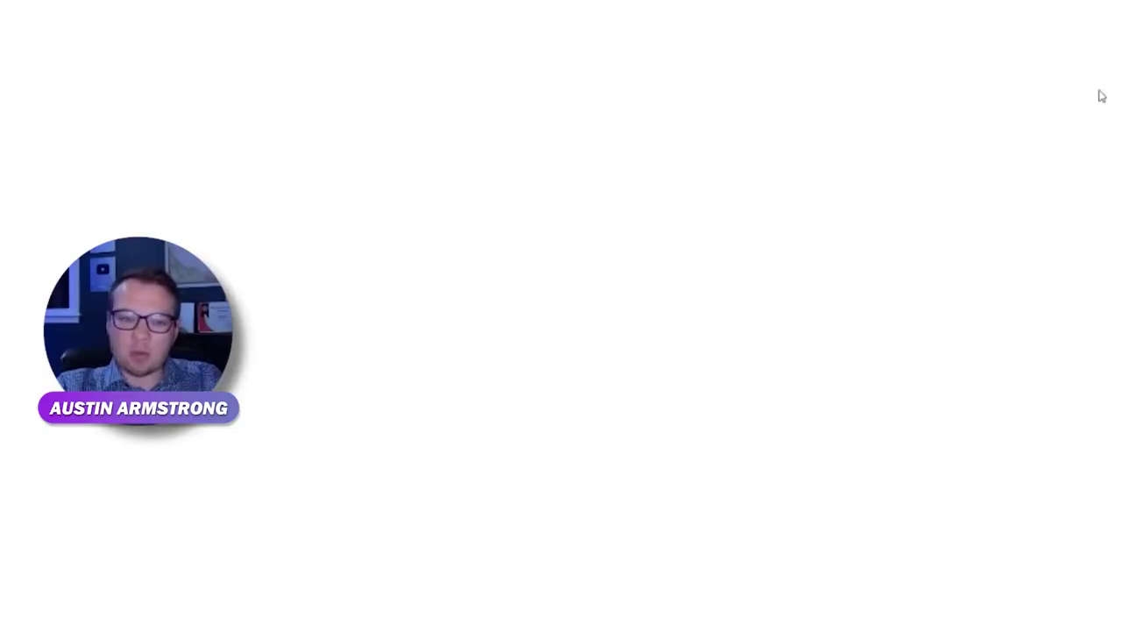
{"action": "scroll", "coordinate": [332, 433], "scroll_direction": "down", "scroll_amount": 3}
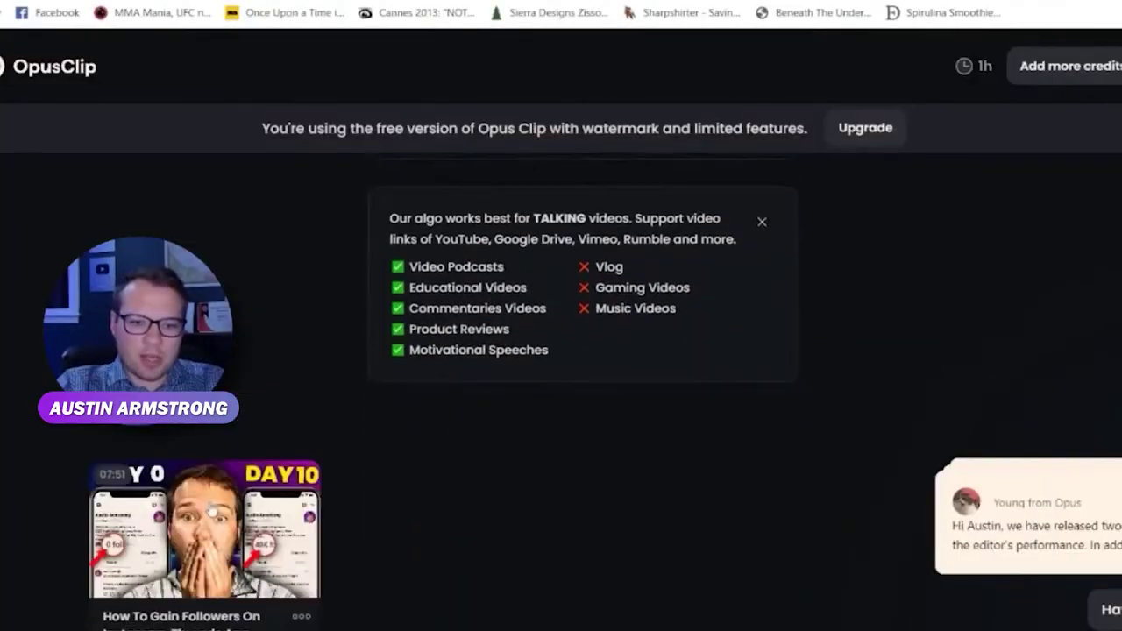
{"action": "scroll", "coordinate": [331, 433], "scroll_direction": "down", "scroll_amount": 1}
{"action": "scroll", "coordinate": [420, 451], "scroll_direction": "up", "scroll_amount": 5}
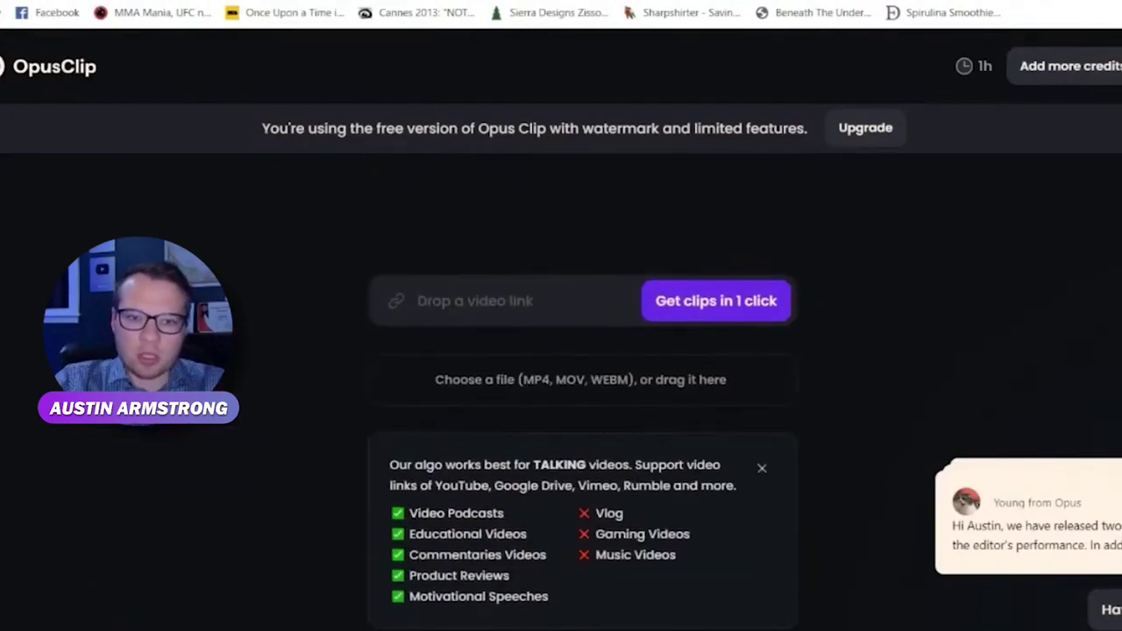
Open YouTube's home page in a new browser tab.
{"action": "key", "text": "ctrl+t"}
{"action": "type", "text": "youtube"}
{"action": "key", "text": "Return"}
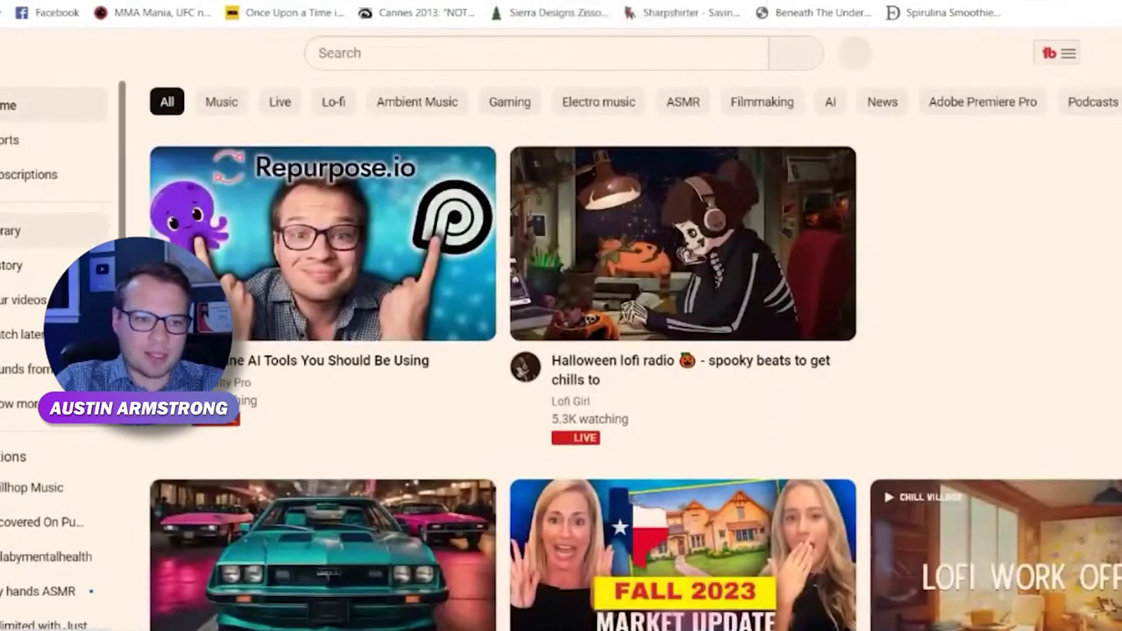
Open the 'Ancient Life as Old as the Universe' video on YouTube and pause it.
{"action": "scroll", "coordinate": [53, 350], "scroll_direction": "down", "scroll_amount": 3}
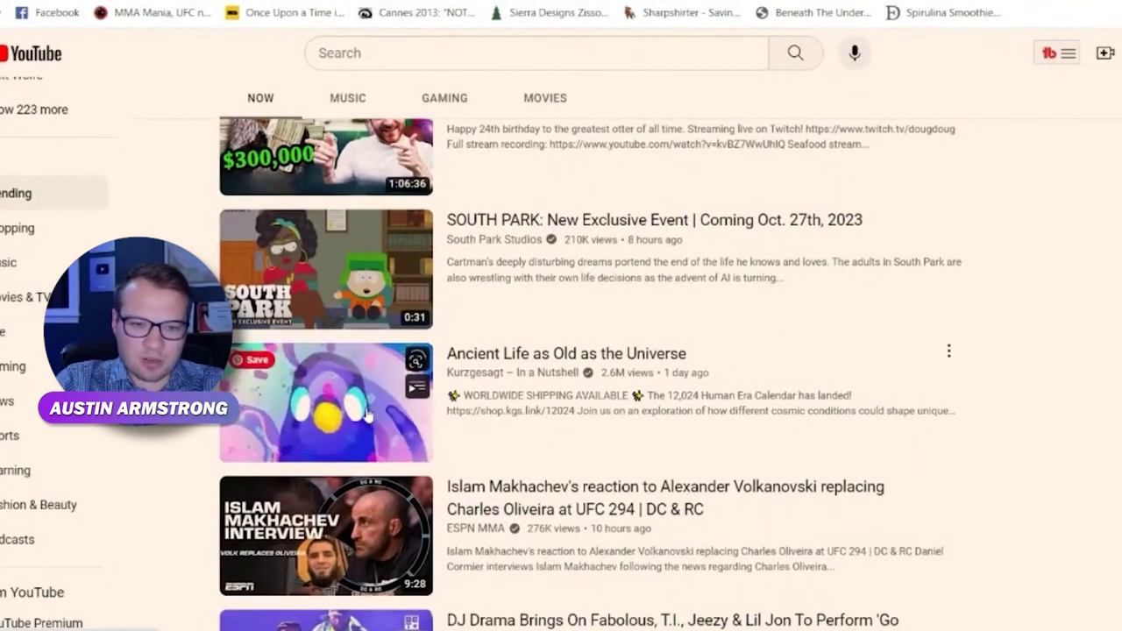
{"action": "left_click", "coordinate": [394, 426]}
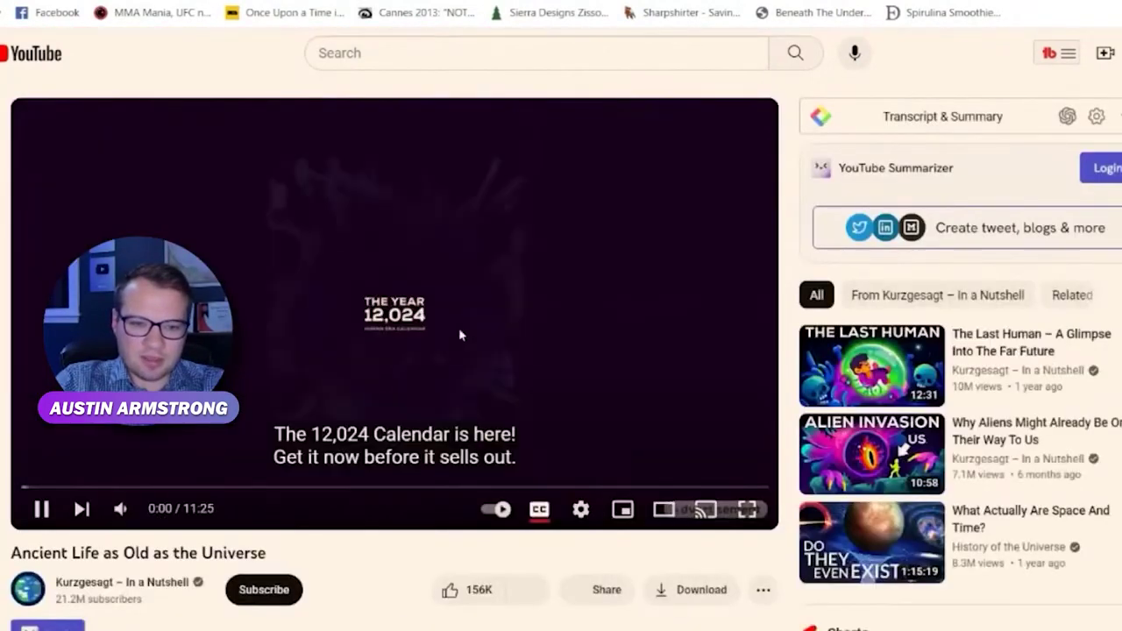
{"action": "key", "text": "space"}
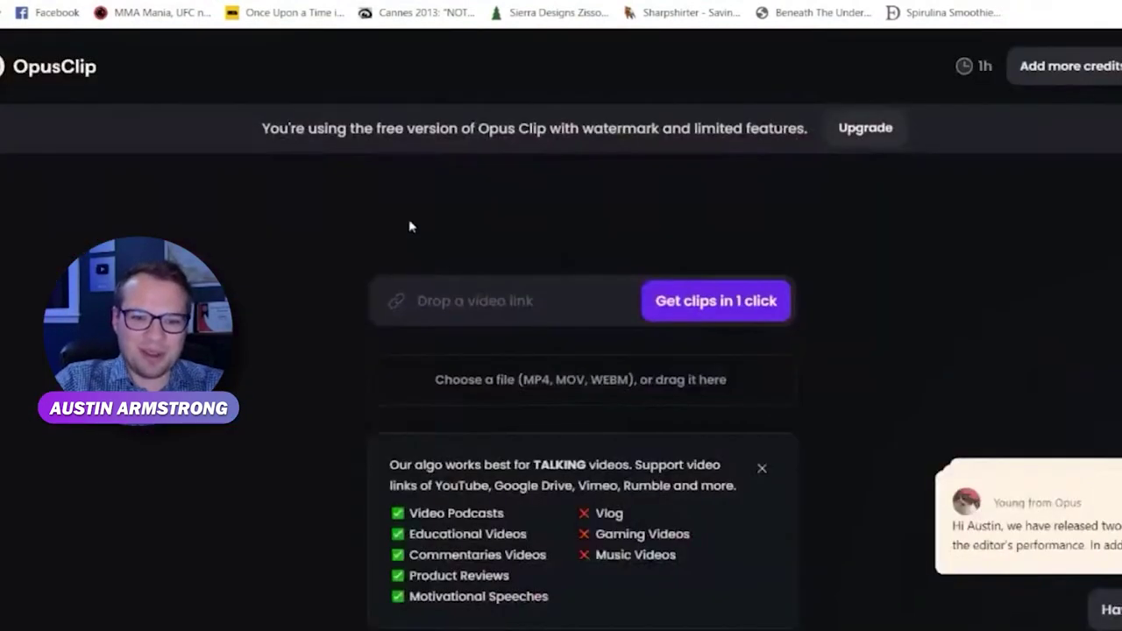
Paste the YouTube URL into 'Drop a video link' and request clips with 'Get clips in 1 click'.
{"action": "left_click", "coordinate": [492, 298]}
{"action": "type", "text": "https://www.youtube.com/watch?v=JOiGEI9pQBs"}
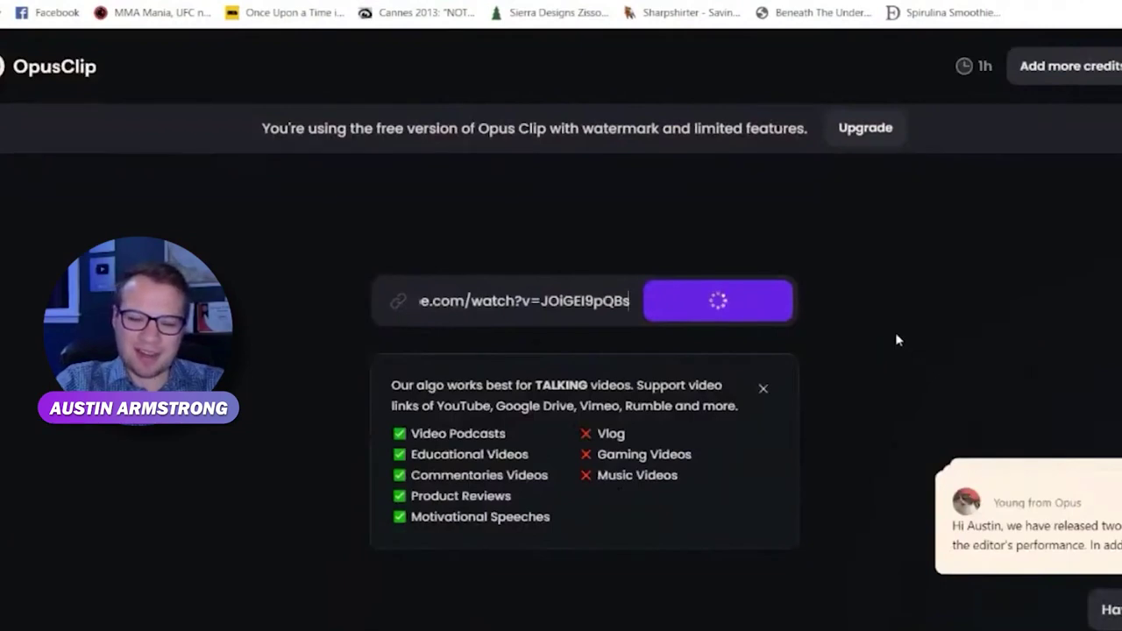
{"action": "left_click", "coordinate": [720, 301]}
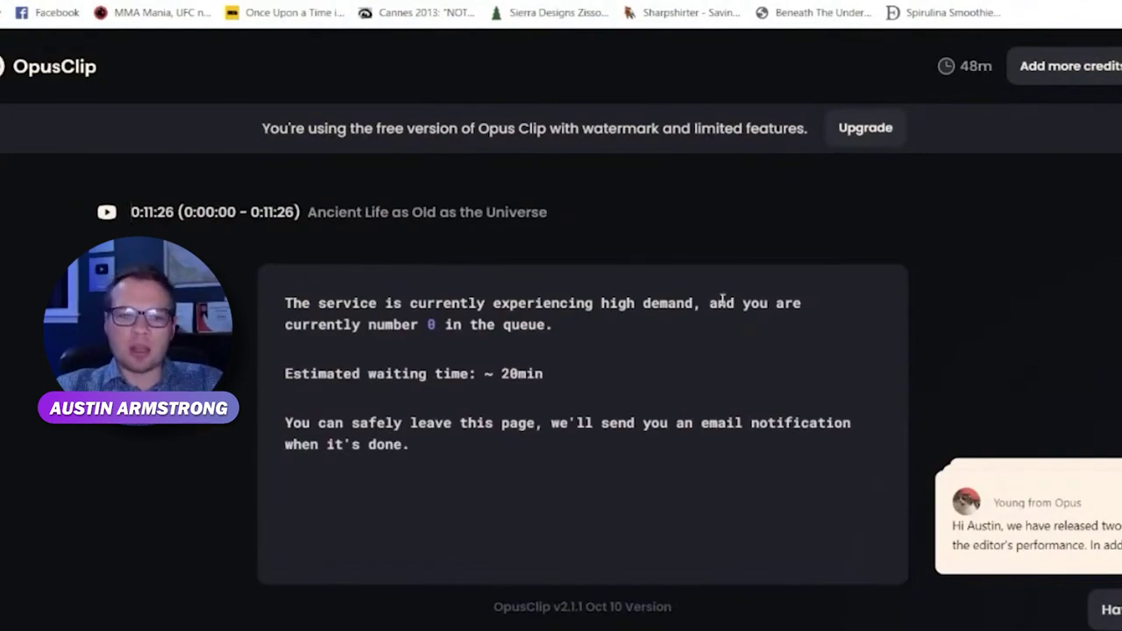
Return to the Dashboard, where the Ancient Life project shows 6 days left to edit.
{"action": "scroll", "coordinate": [720, 302], "scroll_direction": "down", "scroll_amount": 2}
{"action": "scroll", "coordinate": [398, 242], "scroll_direction": "up", "scroll_amount": 2}
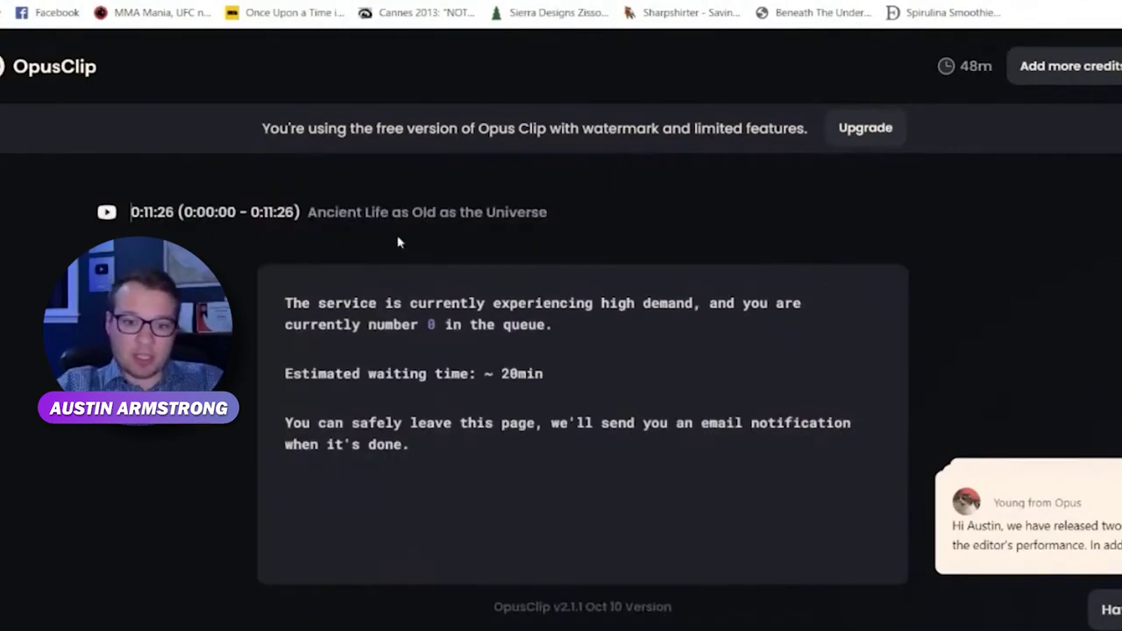
{"action": "left_click_drag", "start_coordinate": [286, 387], "coordinate": [597, 377]}
{"action": "scroll", "coordinate": [838, 313], "scroll_direction": "down", "scroll_amount": 1}
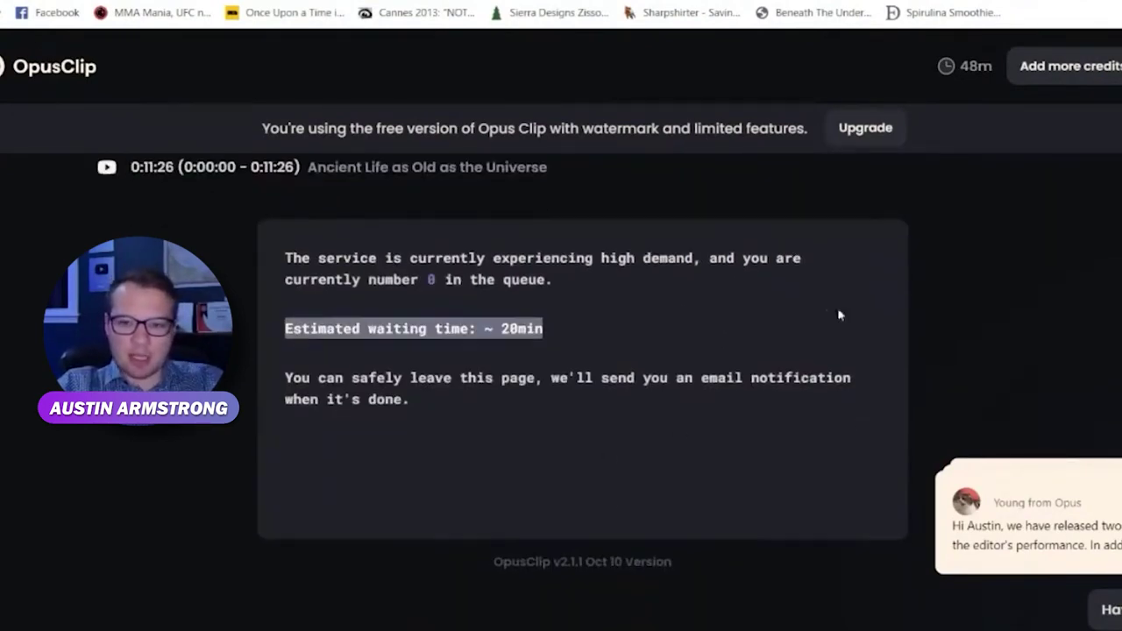
{"action": "scroll", "coordinate": [838, 314], "scroll_direction": "up", "scroll_amount": 1}
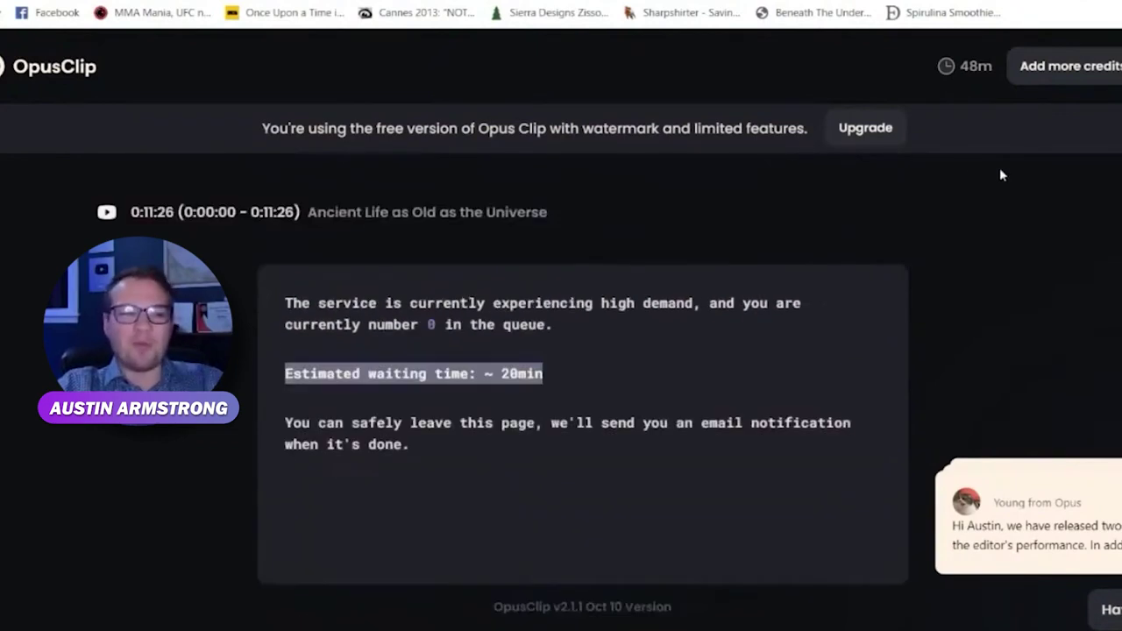
{"action": "mouse_move", "coordinate": [1069, 129]}
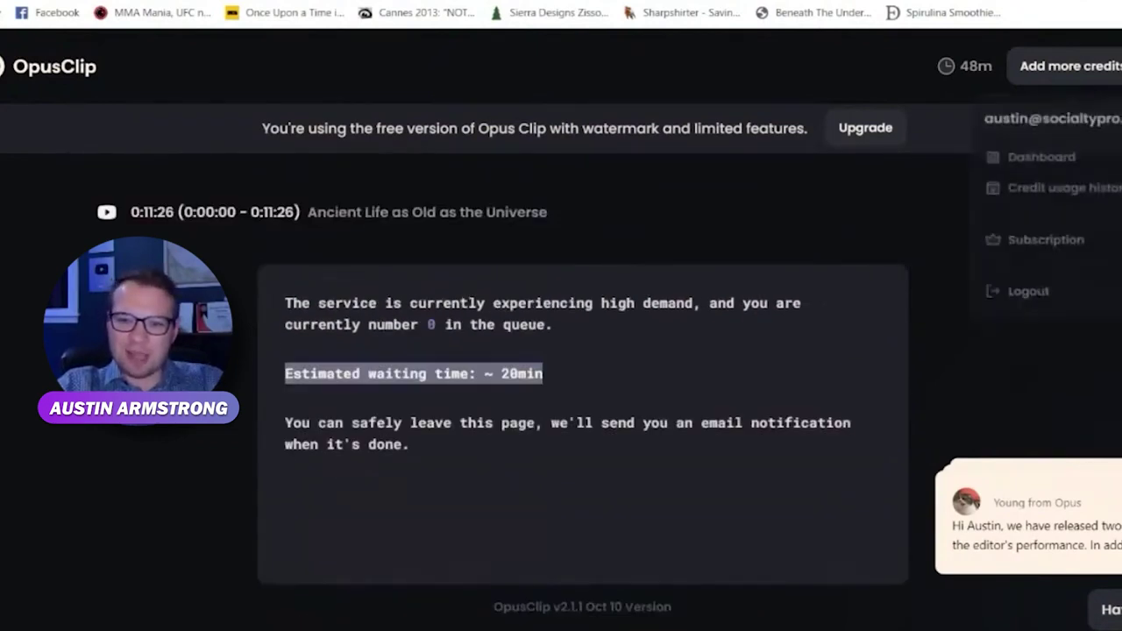
{"action": "left_click", "coordinate": [1038, 161]}
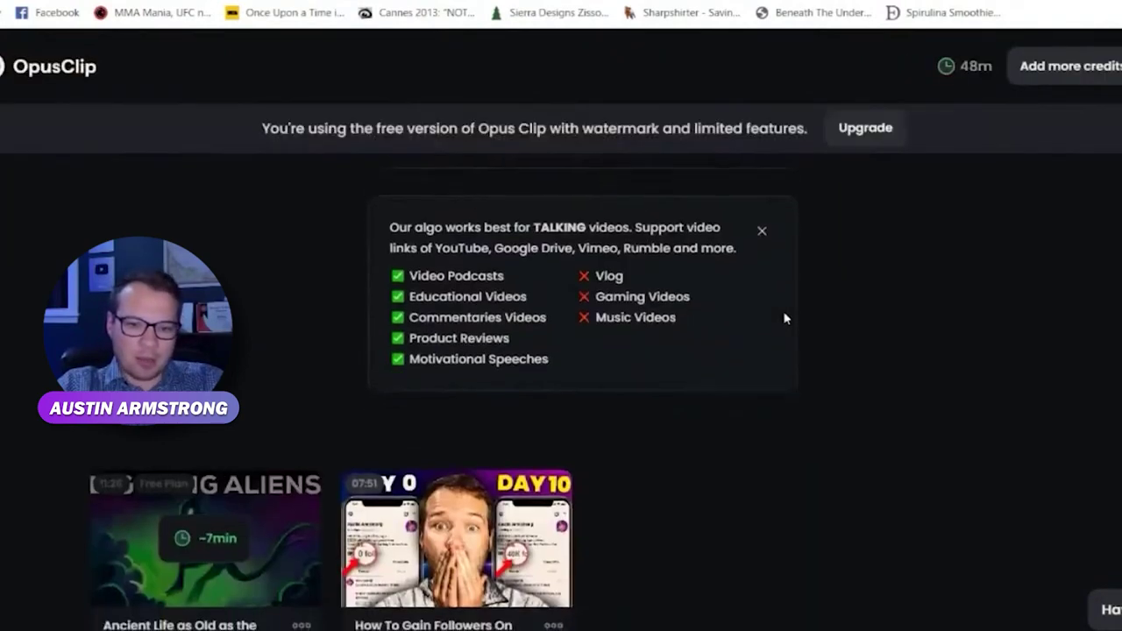
{"action": "scroll", "coordinate": [783, 318], "scroll_direction": "down", "scroll_amount": 2}
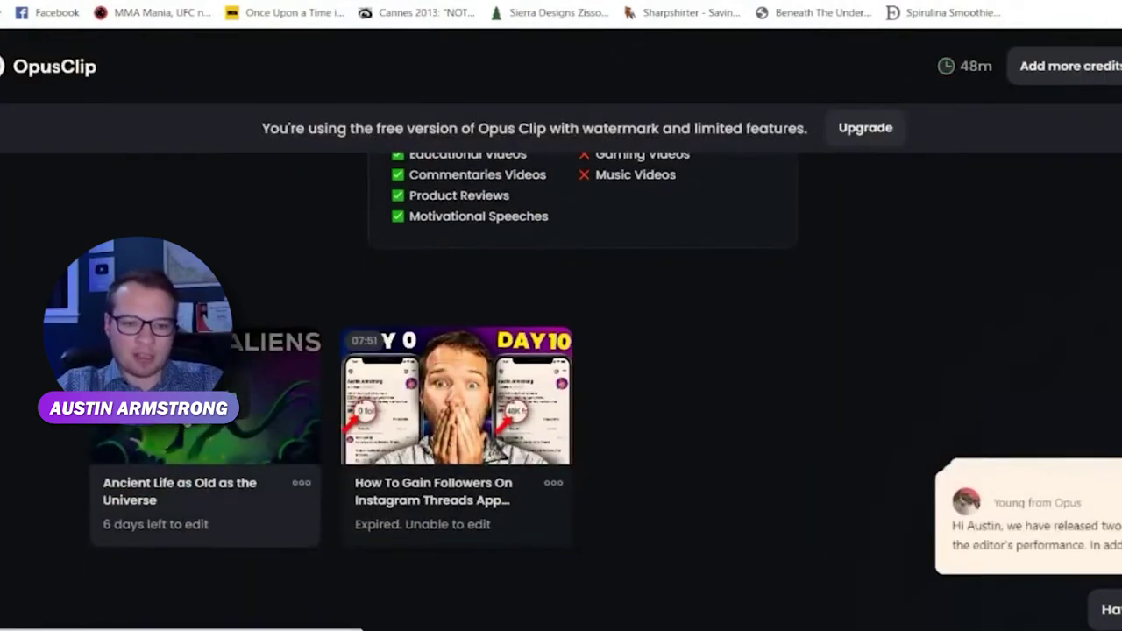
Open the How To Gain Followers project and play clip #1's preview.
{"action": "left_click", "coordinate": [432, 405]}
{"action": "scroll", "coordinate": [689, 351], "scroll_direction": "down", "scroll_amount": 3}
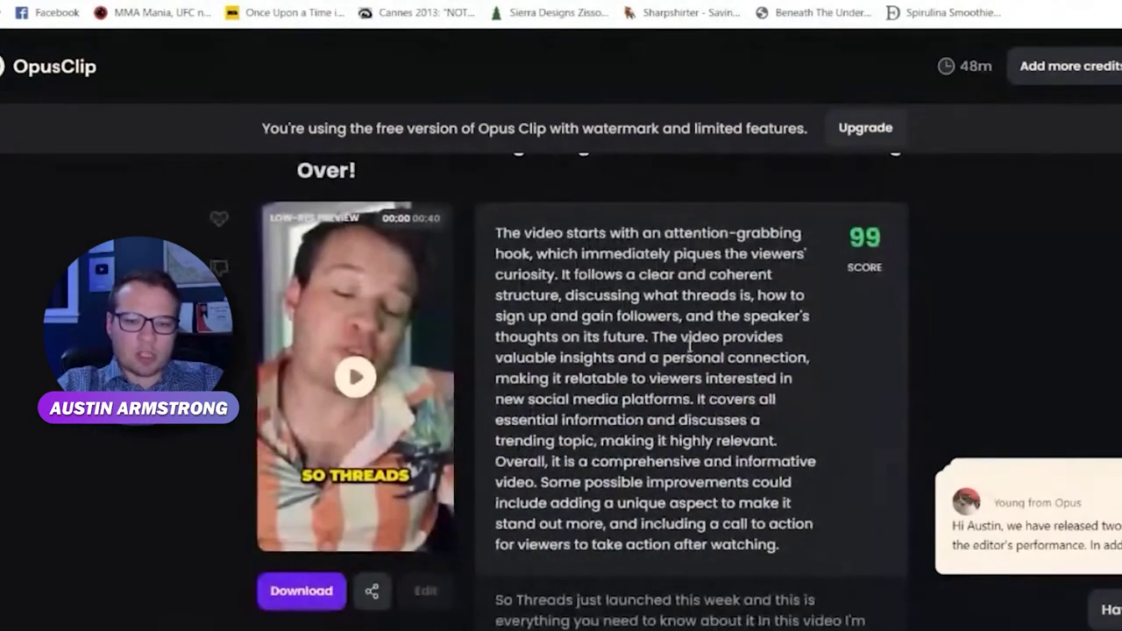
{"action": "scroll", "coordinate": [689, 351], "scroll_direction": "up", "scroll_amount": 2}
{"action": "scroll", "coordinate": [689, 351], "scroll_direction": "down", "scroll_amount": 1}
{"action": "scroll", "coordinate": [687, 344], "scroll_direction": "down", "scroll_amount": 1}
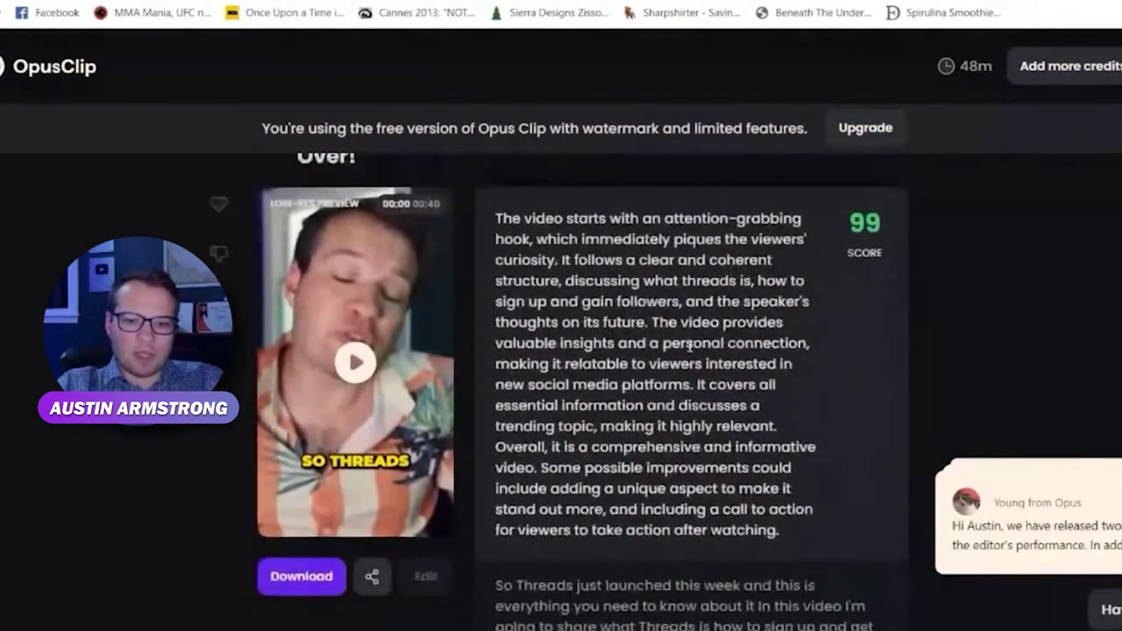
{"action": "scroll", "coordinate": [510, 326], "scroll_direction": "up", "scroll_amount": 1}
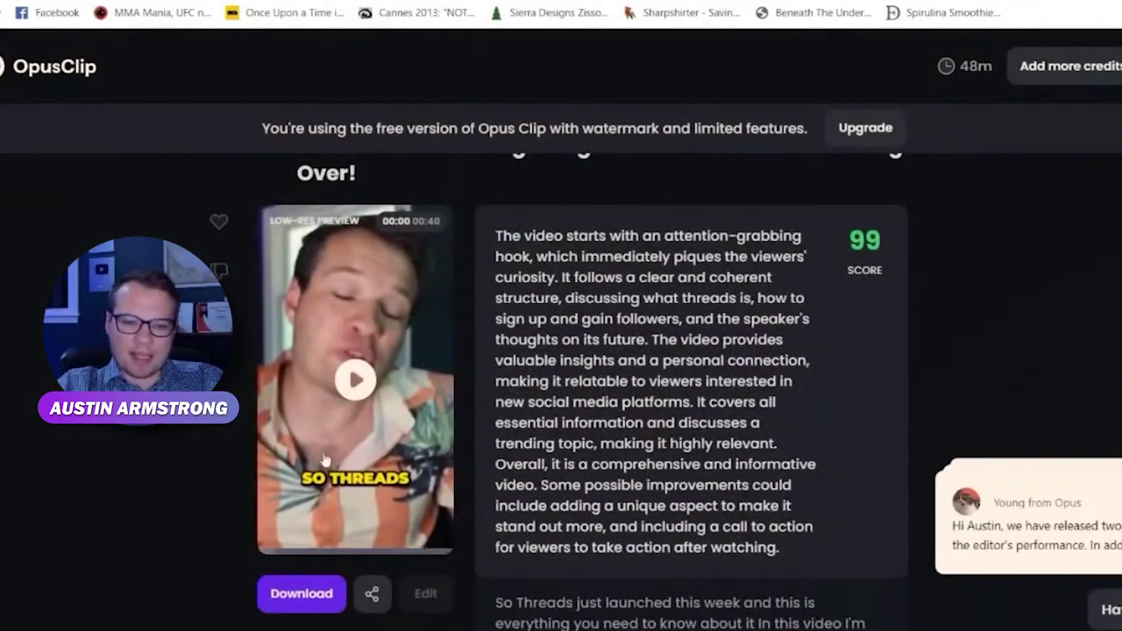
{"action": "left_click", "coordinate": [360, 384]}
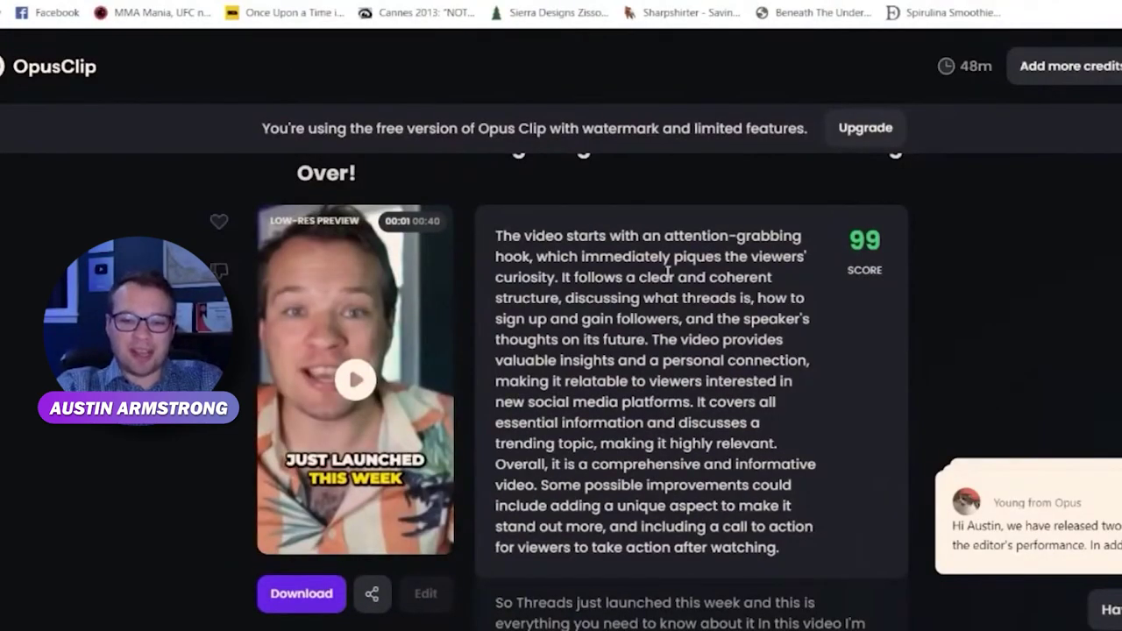
Scroll past clip #1's analysis and transcript to clip #2, scored 92.
{"action": "scroll", "coordinate": [667, 273], "scroll_direction": "down", "scroll_amount": 1}
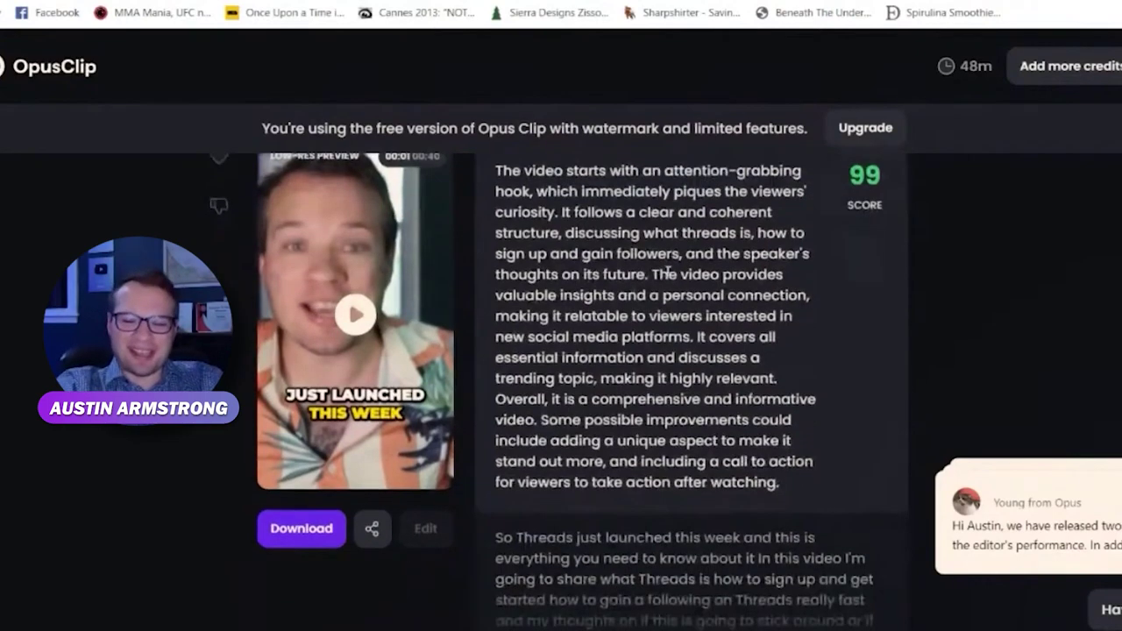
{"action": "scroll", "coordinate": [668, 272], "scroll_direction": "up", "scroll_amount": 2}
{"action": "scroll", "coordinate": [668, 277], "scroll_direction": "down", "scroll_amount": 1}
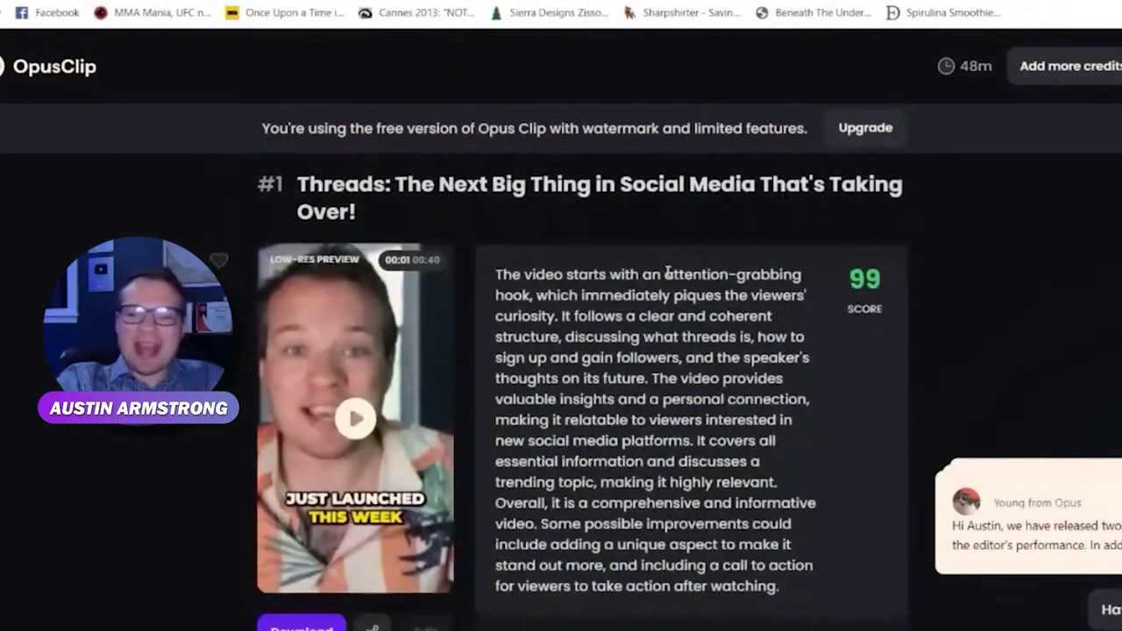
{"action": "scroll", "coordinate": [668, 272], "scroll_direction": "down", "scroll_amount": 3}
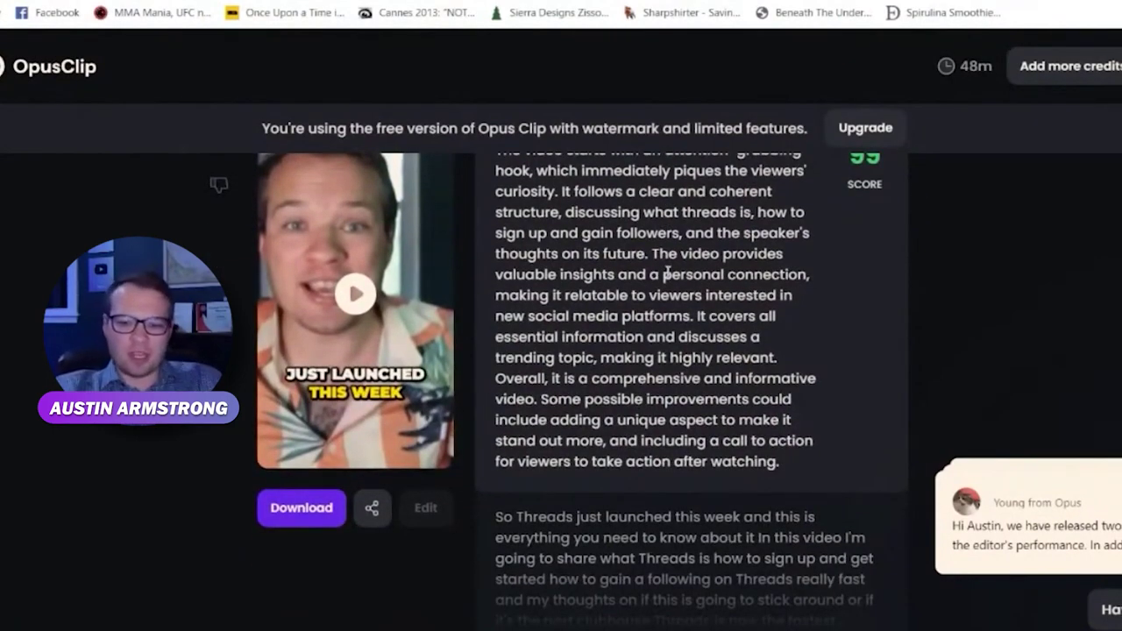
{"action": "scroll", "coordinate": [692, 189], "scroll_direction": "down", "scroll_amount": 8}
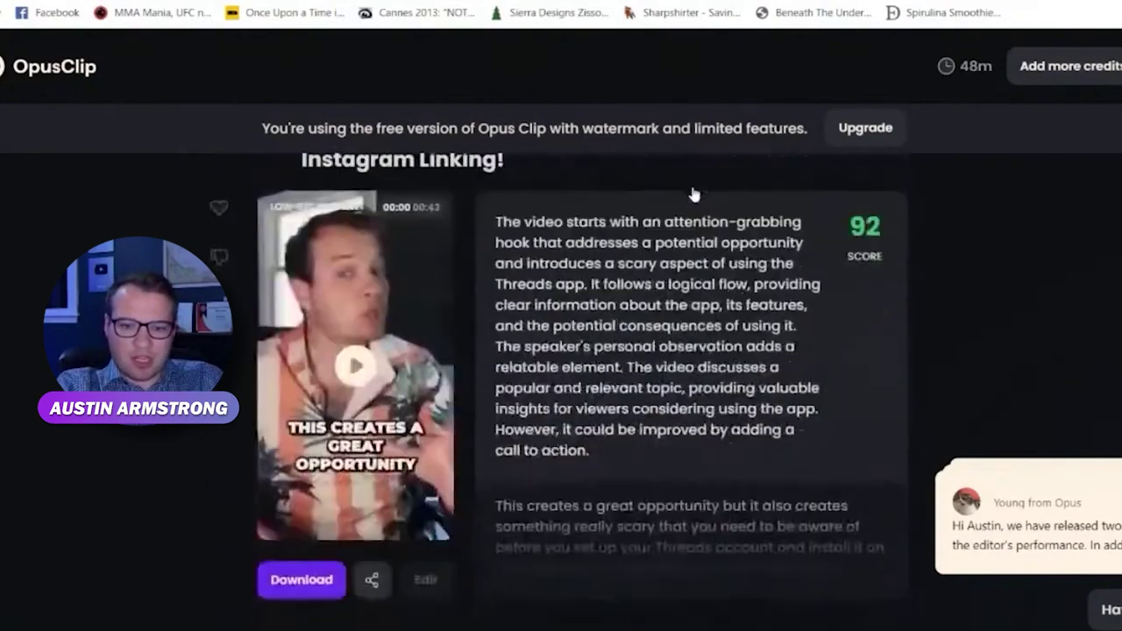
{"action": "scroll", "coordinate": [692, 186], "scroll_direction": "down", "scroll_amount": 1}
{"action": "scroll", "coordinate": [613, 228], "scroll_direction": "up", "scroll_amount": 1}
{"action": "scroll", "coordinate": [488, 290], "scroll_direction": "down", "scroll_amount": 1}
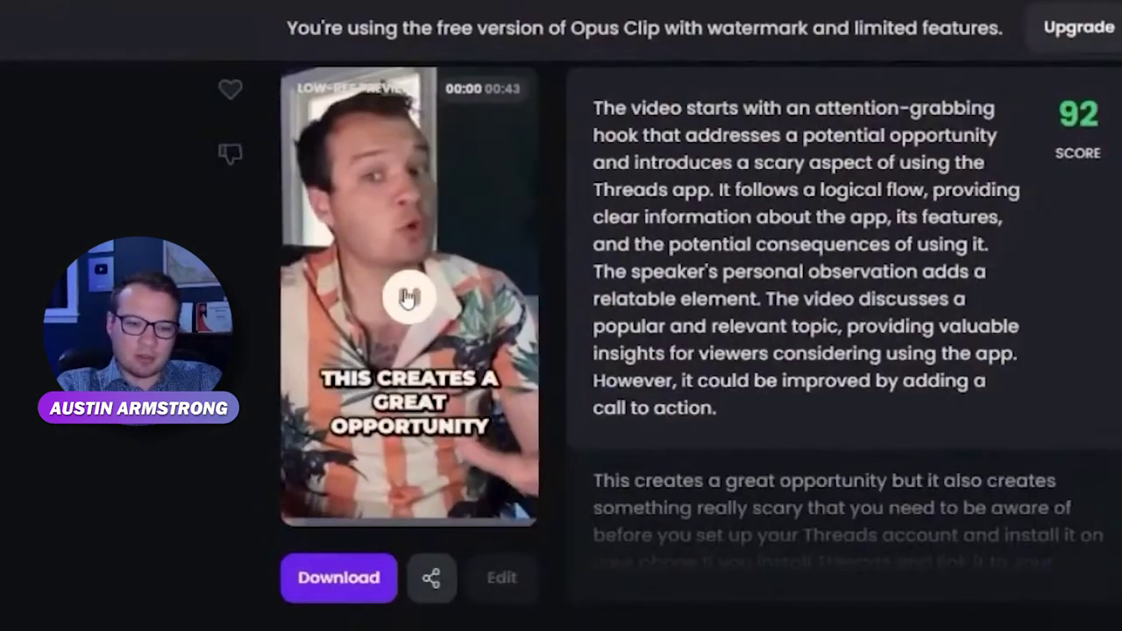
Play clip #2's Hidden Danger preview to 00:22 of 00:43, then pause it.
{"action": "left_click", "coordinate": [356, 334]}
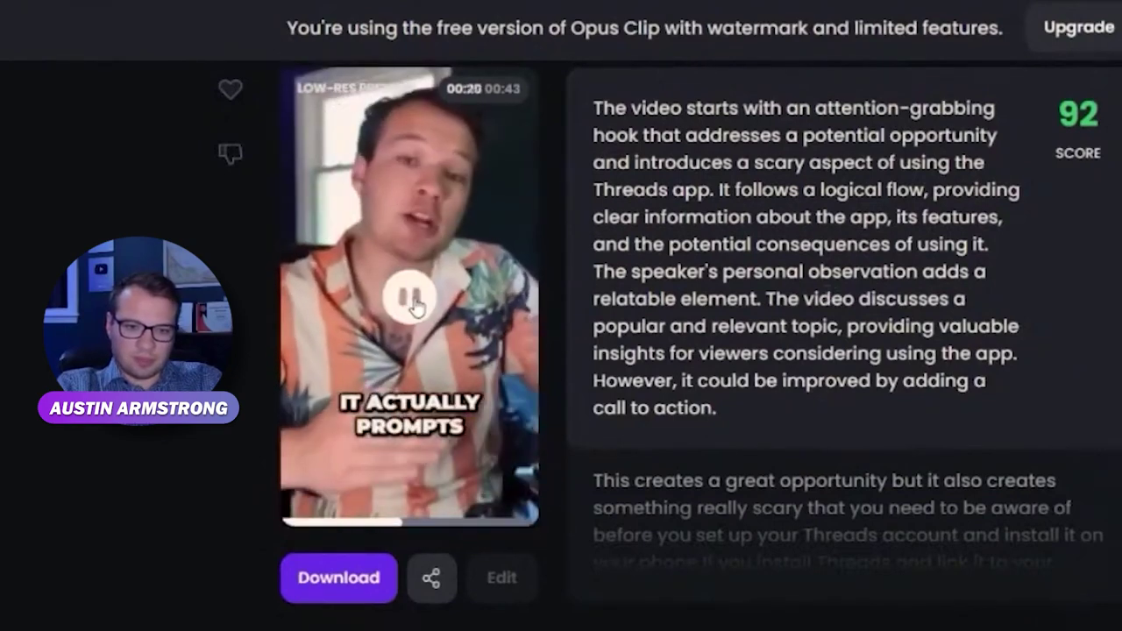
{"action": "left_click", "coordinate": [409, 296]}
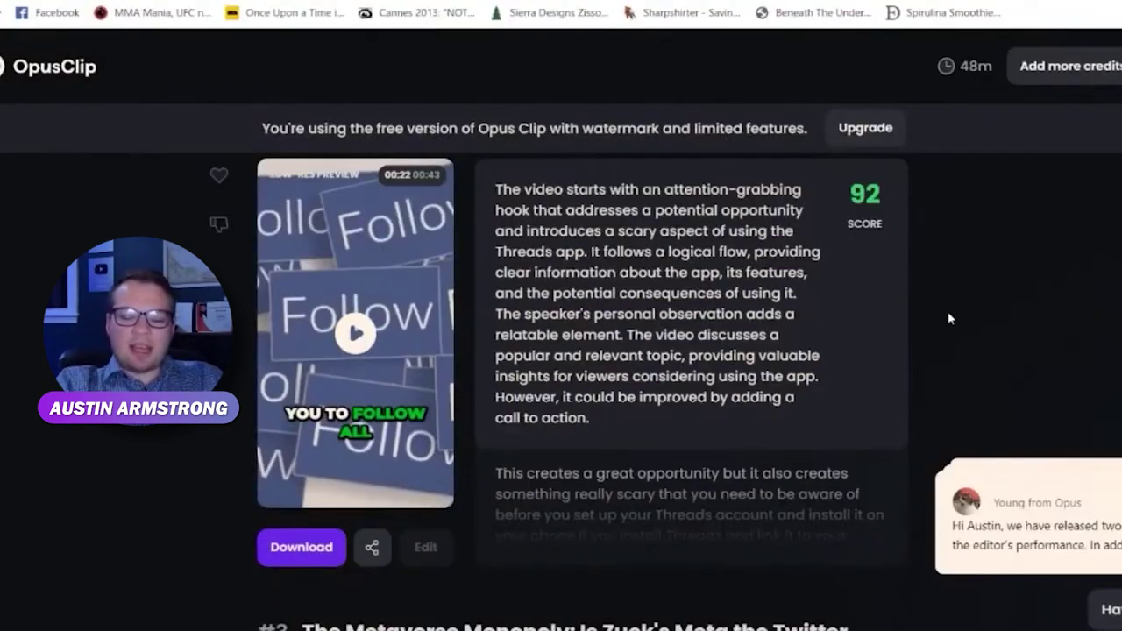
Scroll down through clips #3 and #4, then back up the results page.
{"action": "scroll", "coordinate": [948, 318], "scroll_direction": "down", "scroll_amount": 4}
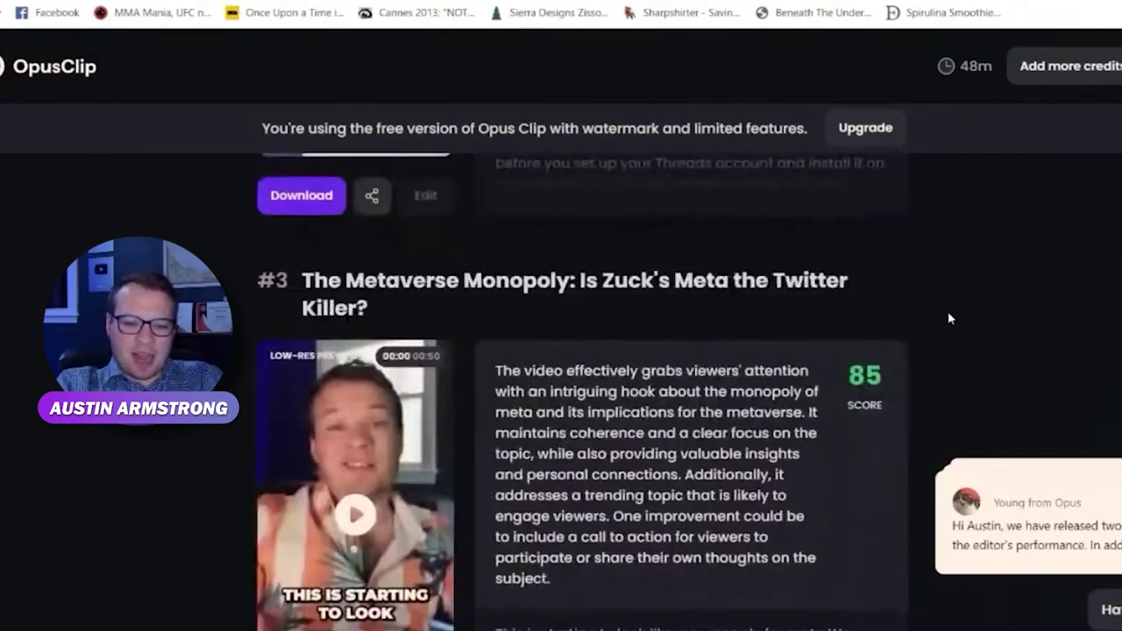
{"action": "scroll", "coordinate": [948, 317], "scroll_direction": "down", "scroll_amount": 8}
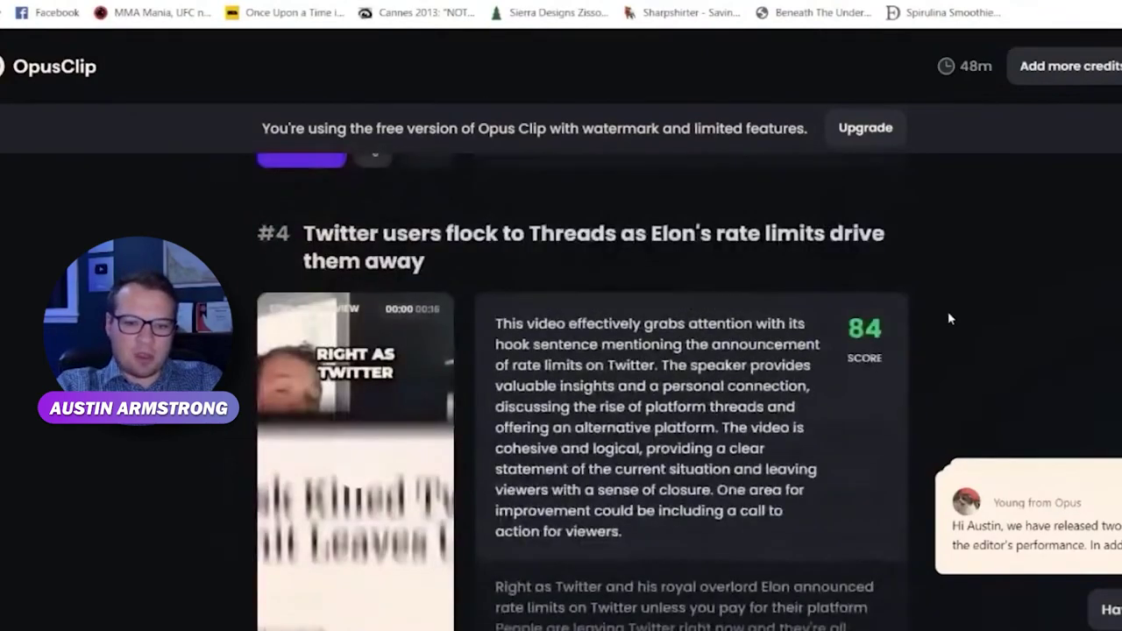
{"action": "scroll", "coordinate": [947, 319], "scroll_direction": "up", "scroll_amount": 15}
{"action": "scroll", "coordinate": [732, 221], "scroll_direction": "down", "scroll_amount": 1}
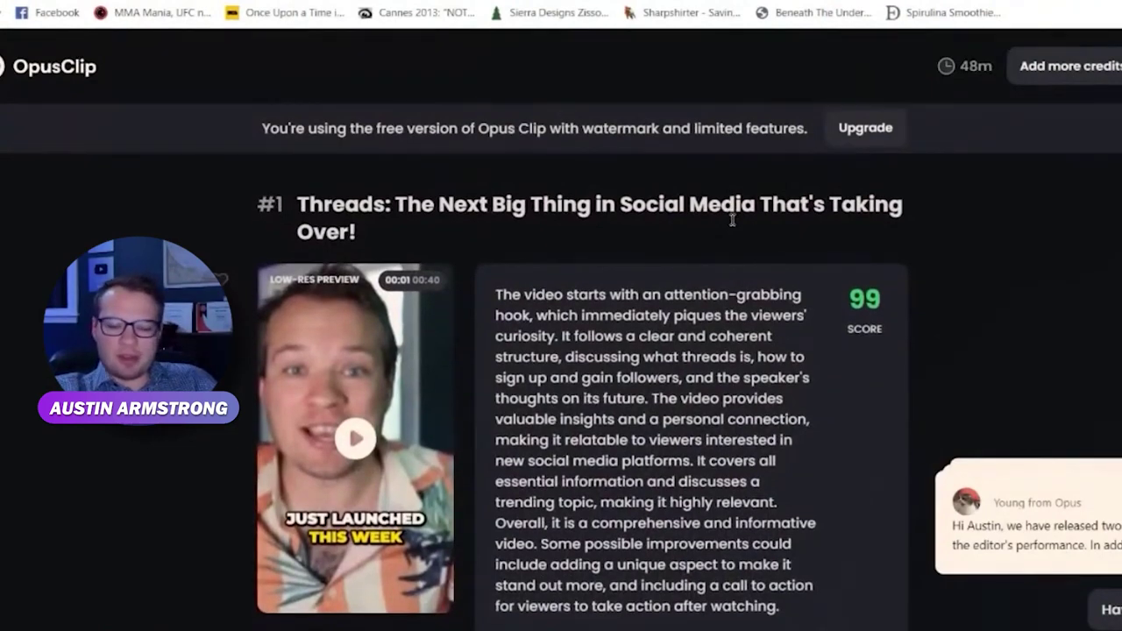
{"action": "scroll", "coordinate": [514, 219], "scroll_direction": "down", "scroll_amount": 7}
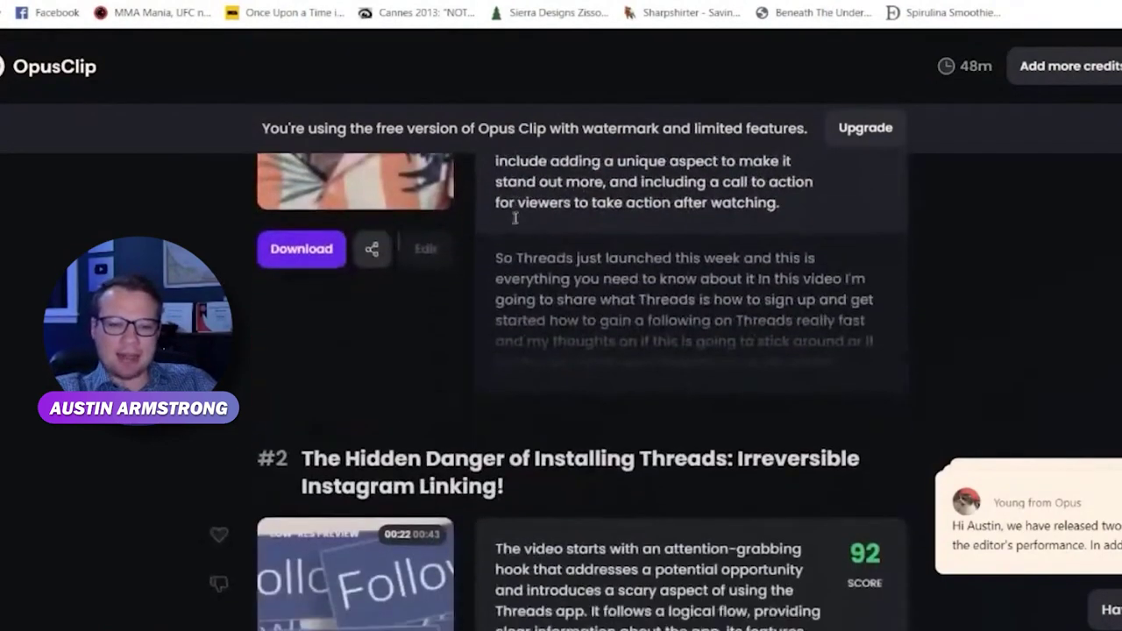
{"action": "scroll", "coordinate": [515, 220], "scroll_direction": "up", "scroll_amount": 5}
{"action": "scroll", "coordinate": [515, 220], "scroll_direction": "up", "scroll_amount": 4}
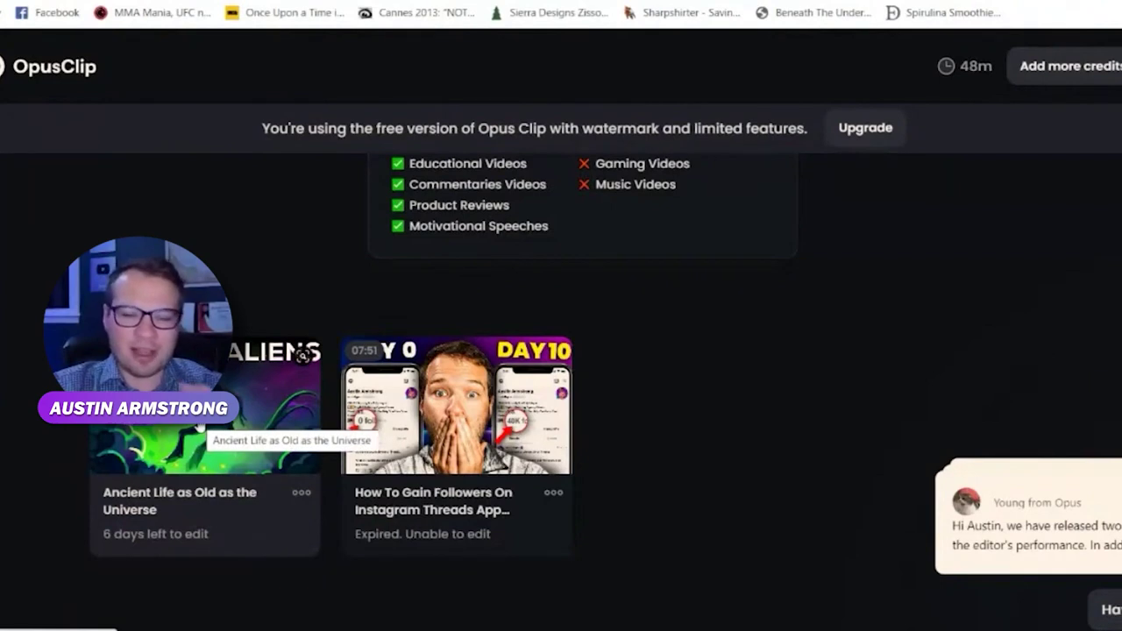
Open the Ancient Life as Old as the Universe project and scroll through its clips.
{"action": "left_click", "coordinate": [200, 426]}
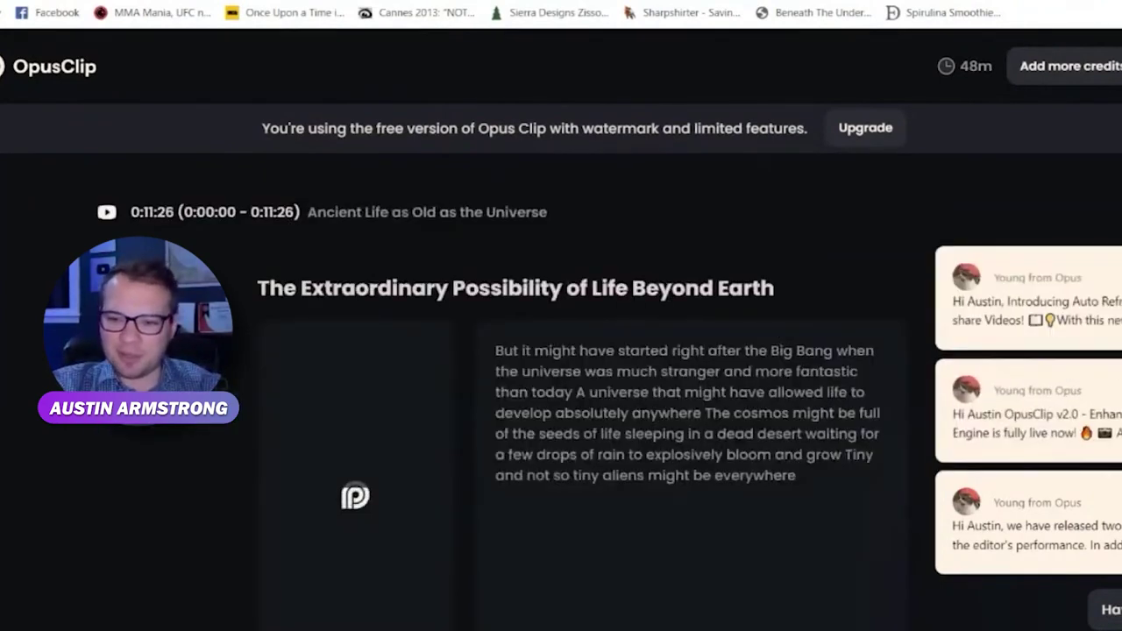
{"action": "scroll", "coordinate": [832, 286], "scroll_direction": "down", "scroll_amount": 3}
{"action": "scroll", "coordinate": [831, 289], "scroll_direction": "up", "scroll_amount": 3}
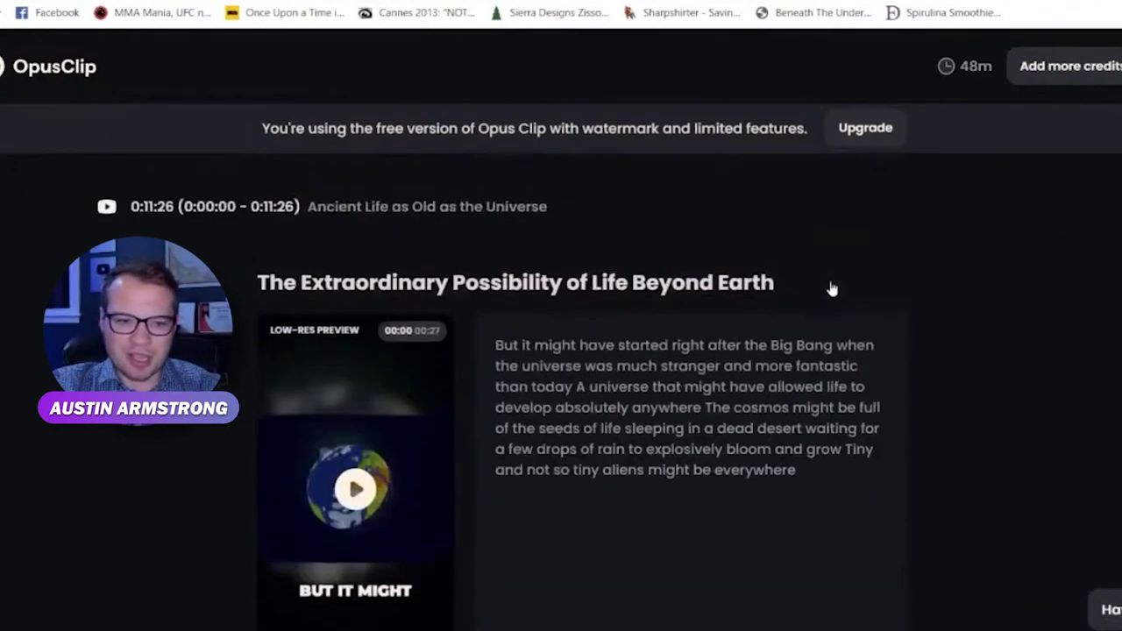
{"action": "scroll", "coordinate": [832, 286], "scroll_direction": "down", "scroll_amount": 1}
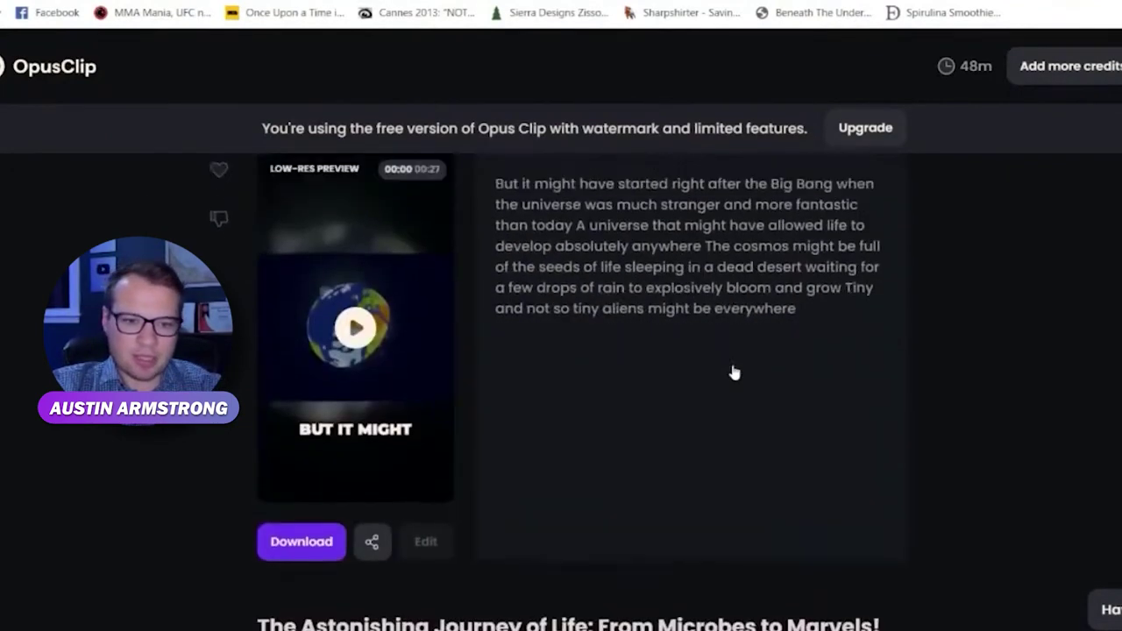
{"action": "scroll", "coordinate": [354, 344], "scroll_direction": "up", "scroll_amount": 1}
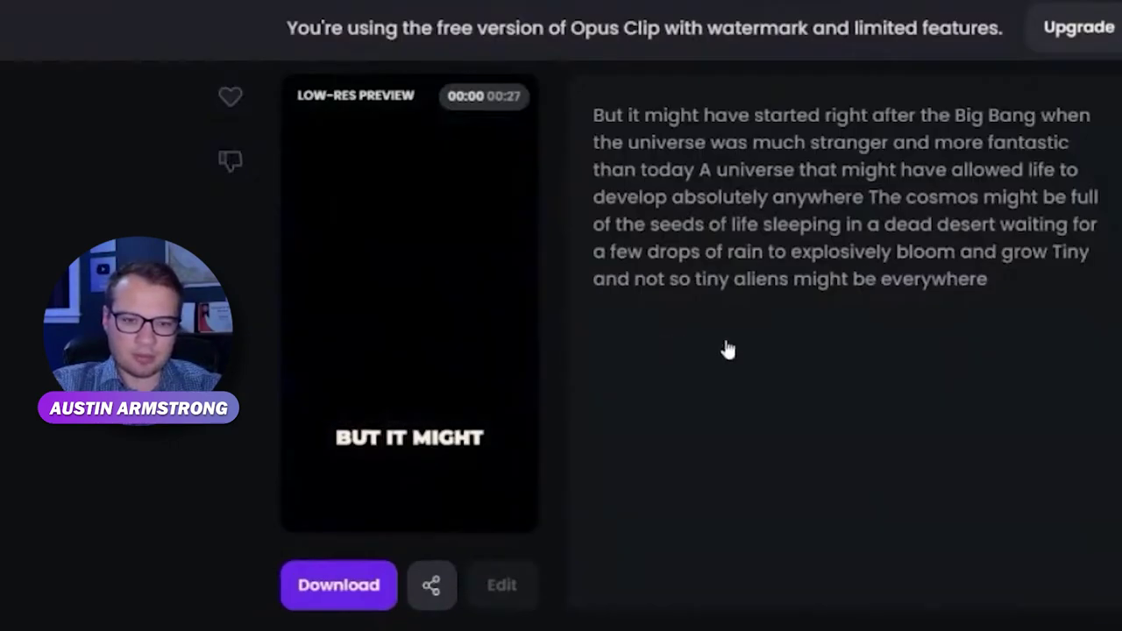
{"action": "scroll", "coordinate": [727, 349], "scroll_direction": "up", "scroll_amount": 2}
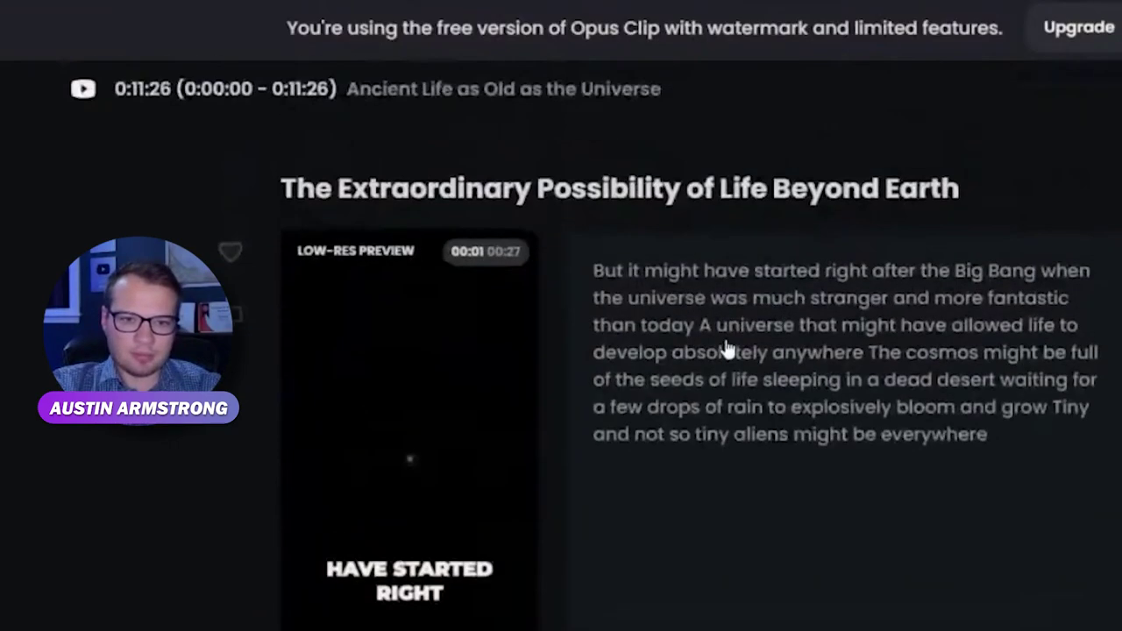
{"action": "scroll", "coordinate": [727, 349], "scroll_direction": "down", "scroll_amount": 1}
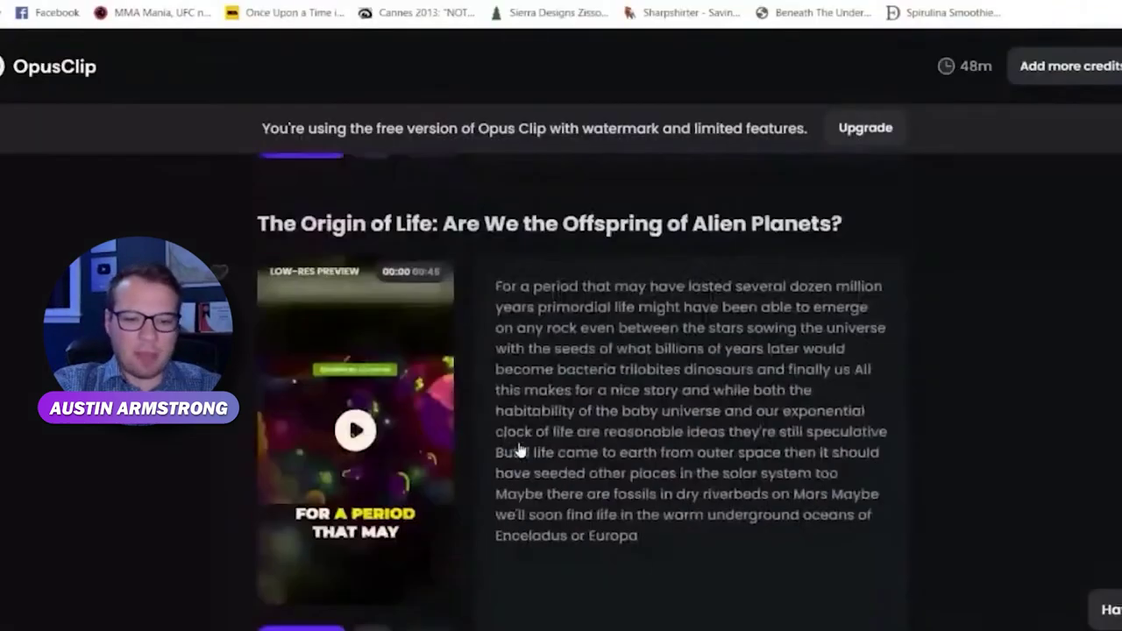
{"action": "scroll", "coordinate": [518, 450], "scroll_direction": "up", "scroll_amount": 5}
{"action": "scroll", "coordinate": [518, 448], "scroll_direction": "down", "scroll_amount": 1}
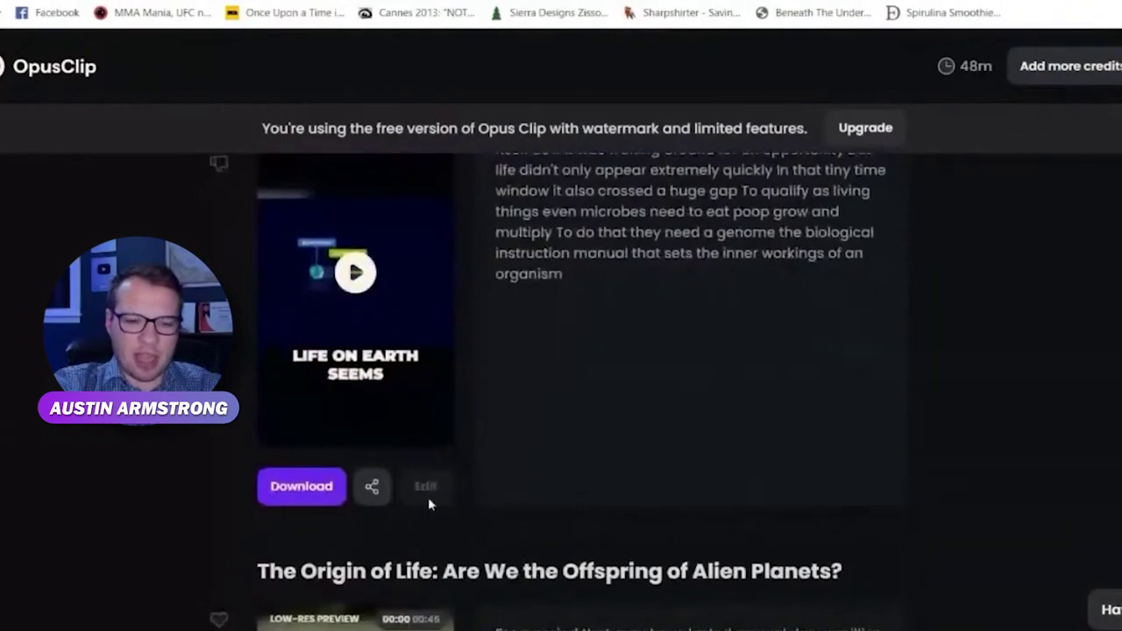
{"action": "scroll", "coordinate": [513, 467], "scroll_direction": "up", "scroll_amount": 10}
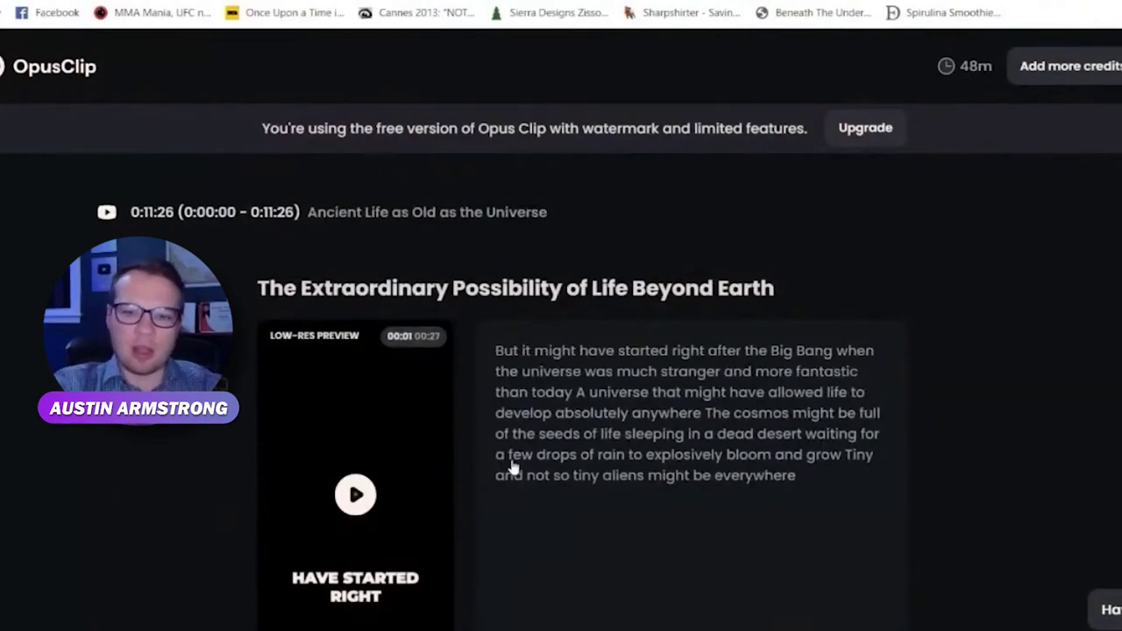
{"action": "scroll", "coordinate": [512, 469], "scroll_direction": "down", "scroll_amount": 5}
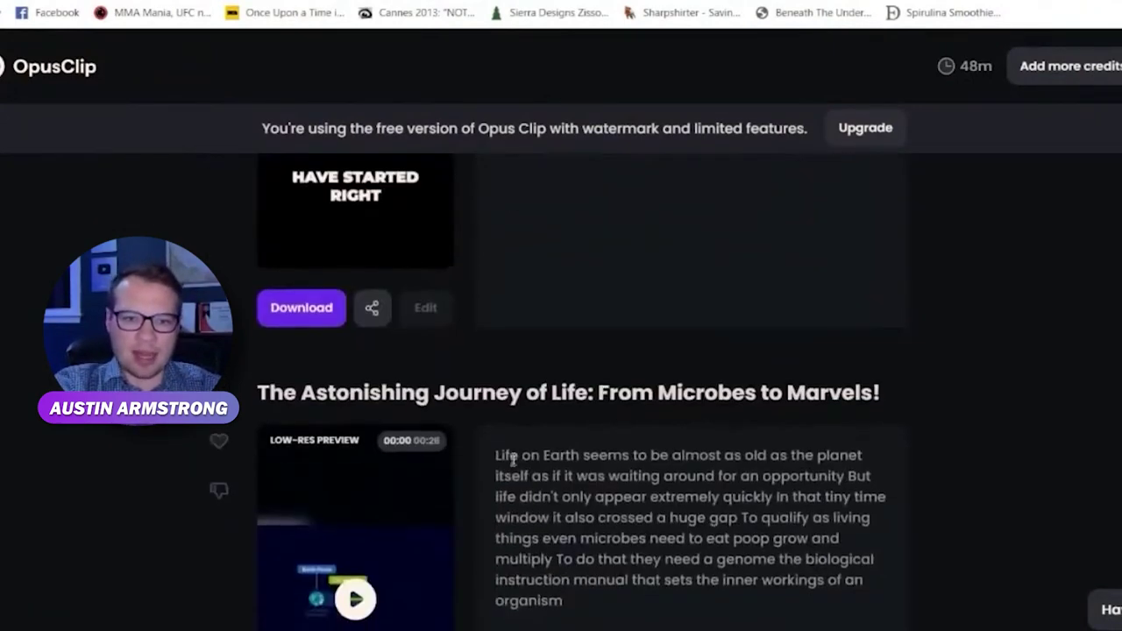
{"action": "scroll", "coordinate": [513, 459], "scroll_direction": "down", "scroll_amount": 1}
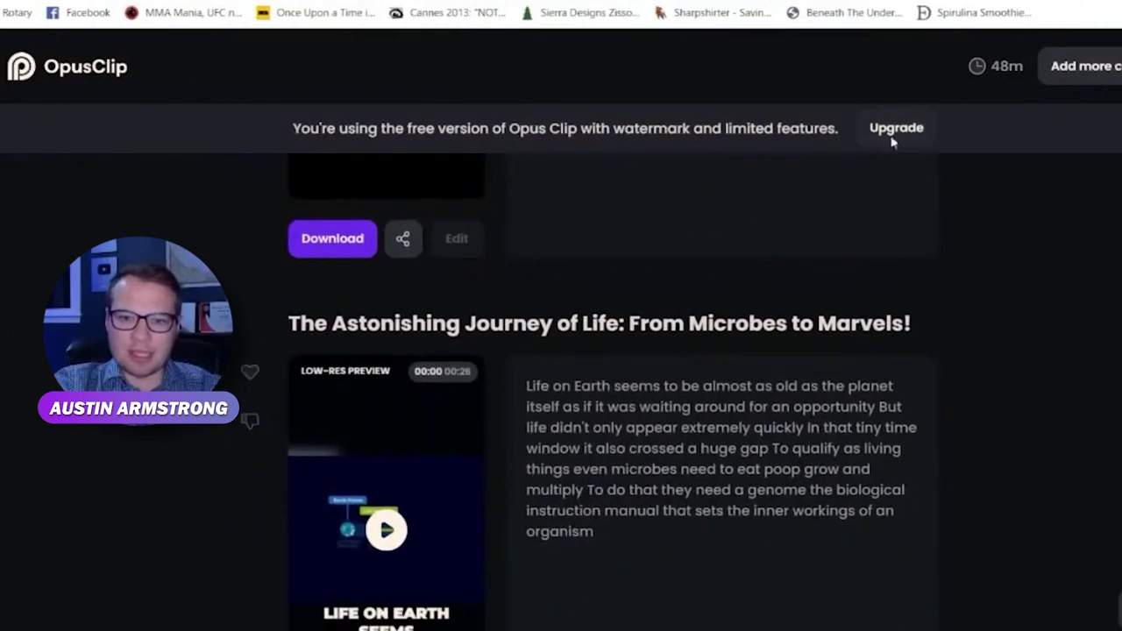
{"action": "left_click", "coordinate": [893, 129]}
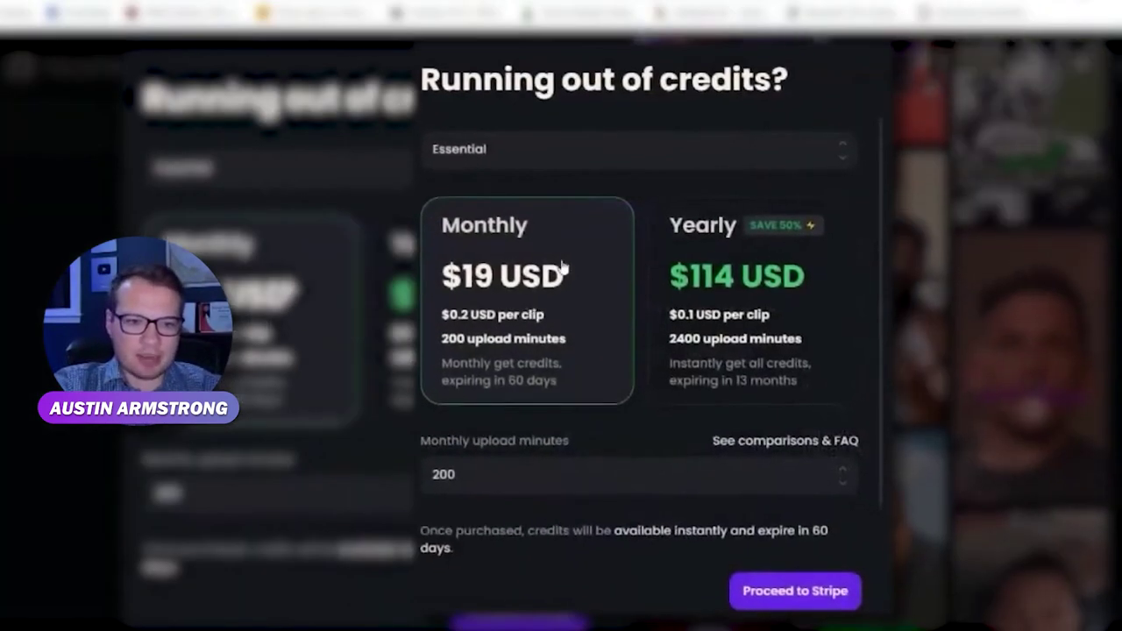
{"action": "scroll", "coordinate": [567, 261], "scroll_direction": "down", "scroll_amount": 1}
{"action": "scroll", "coordinate": [698, 178], "scroll_direction": "up", "scroll_amount": 1}
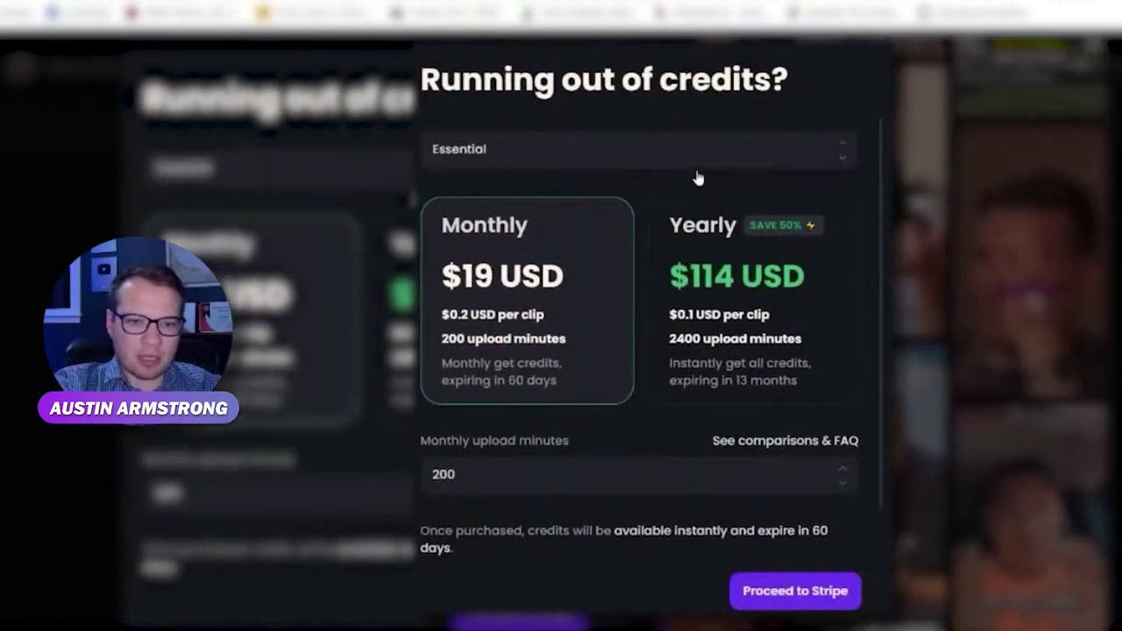
{"action": "left_click", "coordinate": [701, 154]}
{"action": "left_click", "coordinate": [574, 230]}
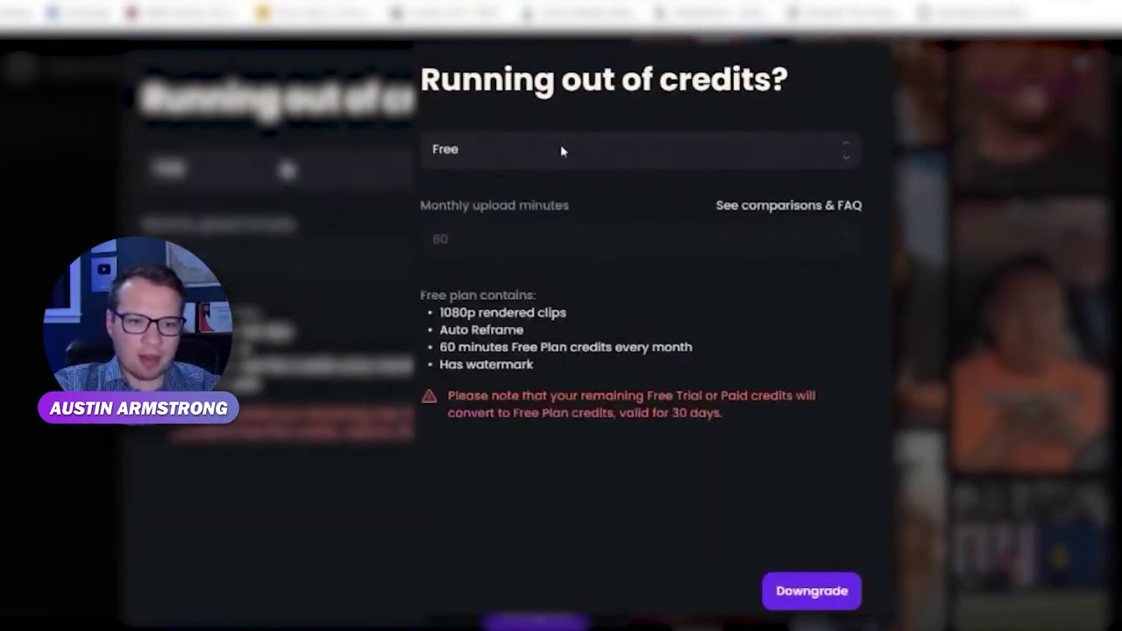
{"action": "left_click", "coordinate": [562, 150]}
{"action": "left_click", "coordinate": [543, 198]}
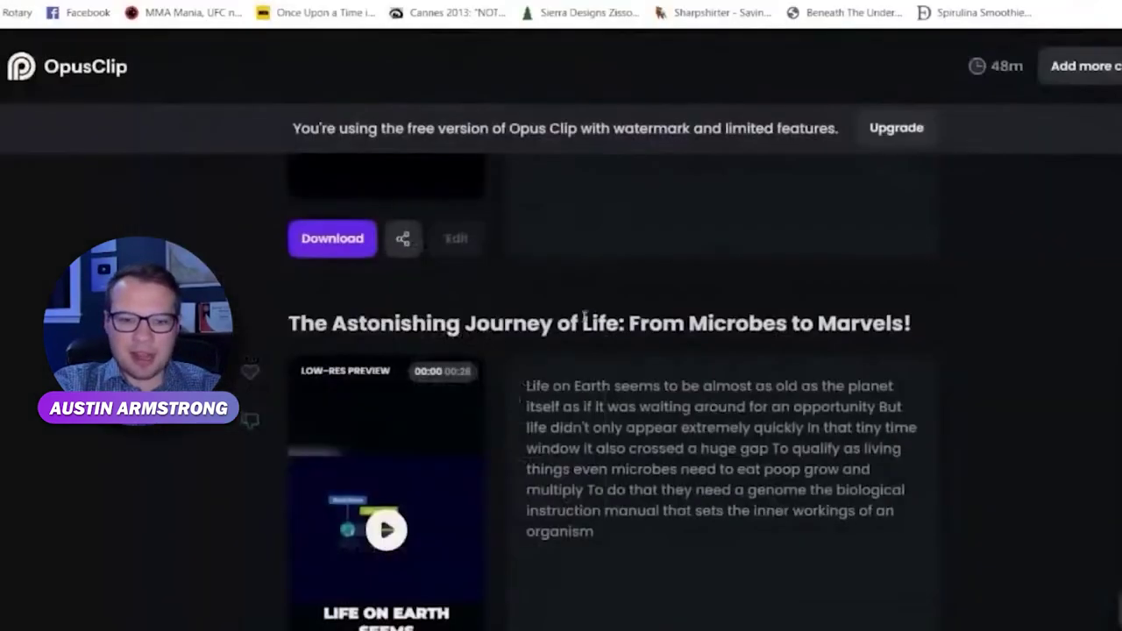
Scroll past 'The Origin of Life' (00:45) down to 'From Dead Stuff to Life' (00:15).
{"action": "scroll", "coordinate": [679, 325], "scroll_direction": "down", "scroll_amount": 3}
{"action": "scroll", "coordinate": [679, 325], "scroll_direction": "up", "scroll_amount": 1}
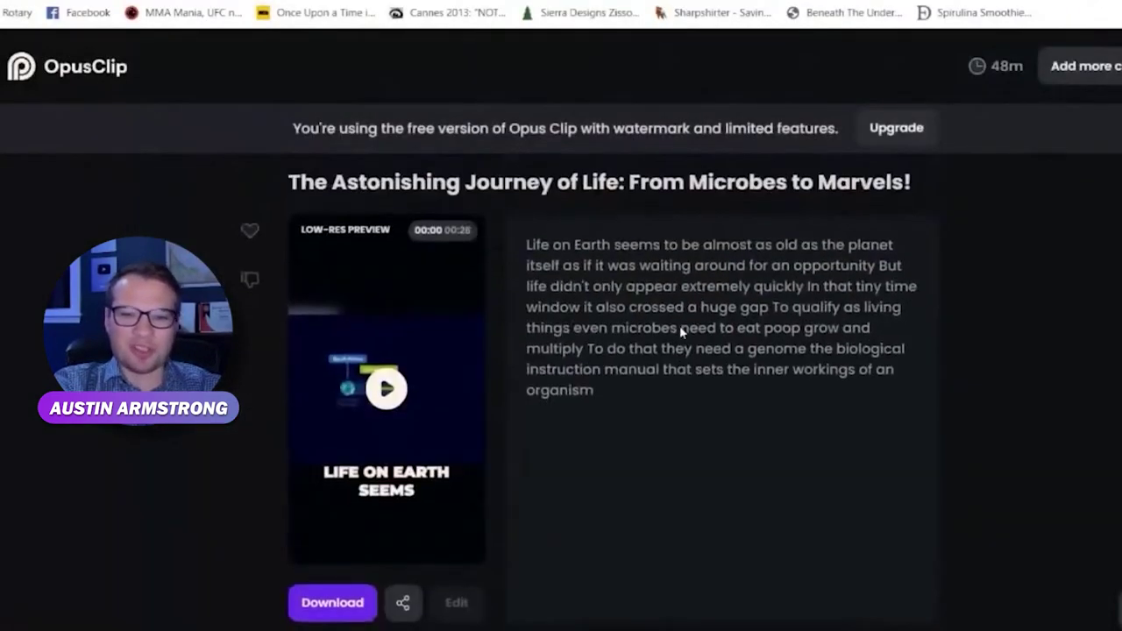
{"action": "scroll", "coordinate": [679, 332], "scroll_direction": "down", "scroll_amount": 3}
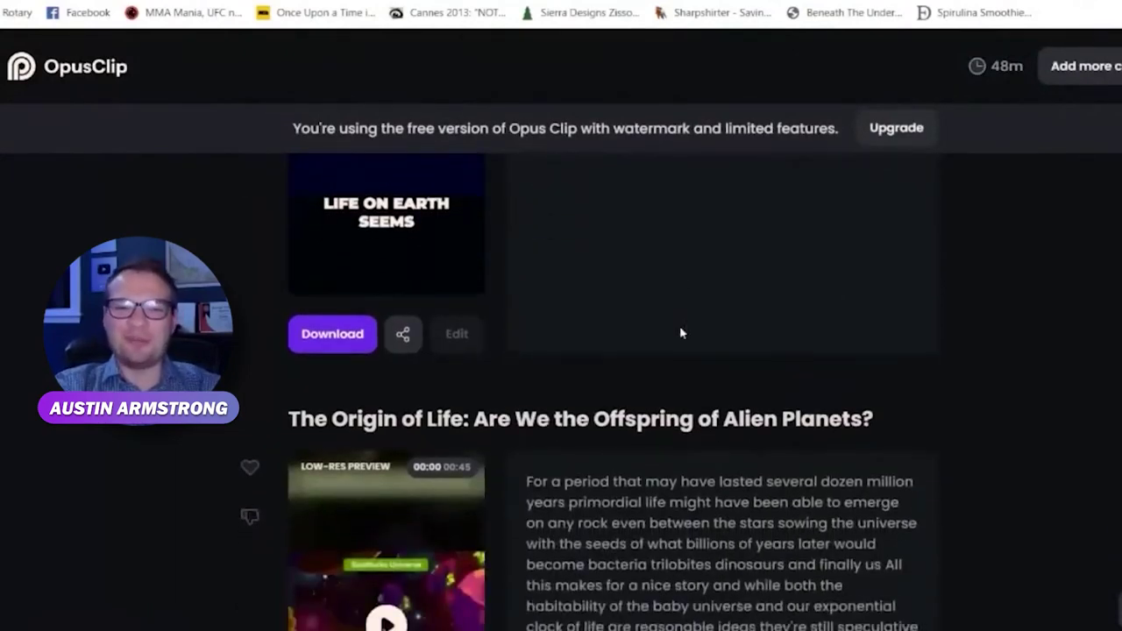
{"action": "scroll", "coordinate": [681, 333], "scroll_direction": "down", "scroll_amount": 3}
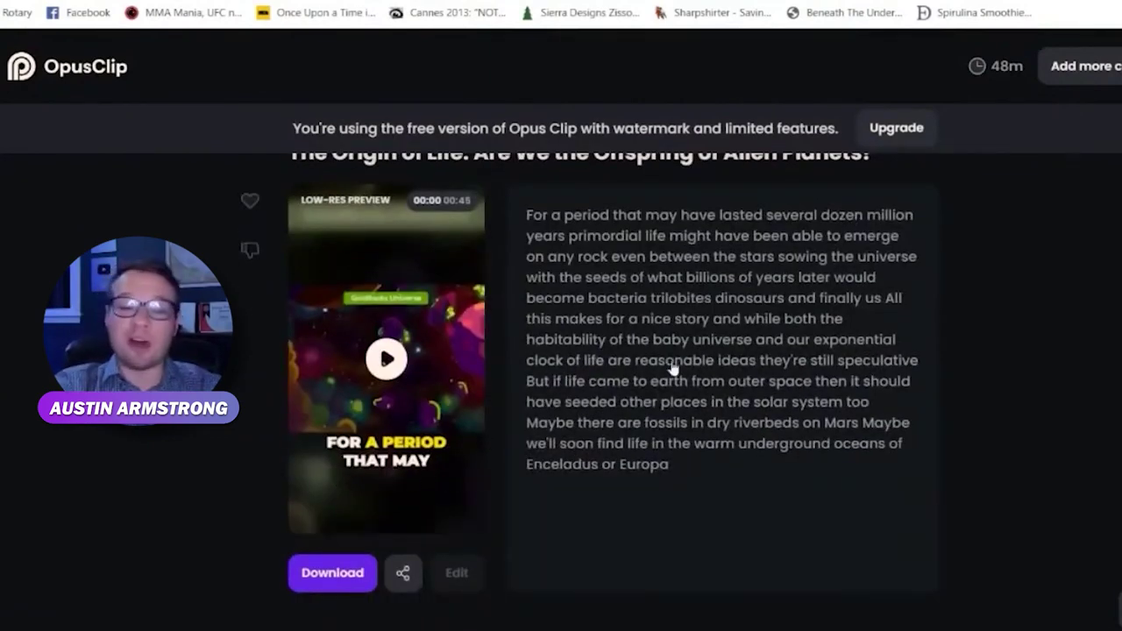
{"action": "scroll", "coordinate": [673, 369], "scroll_direction": "down", "scroll_amount": 2}
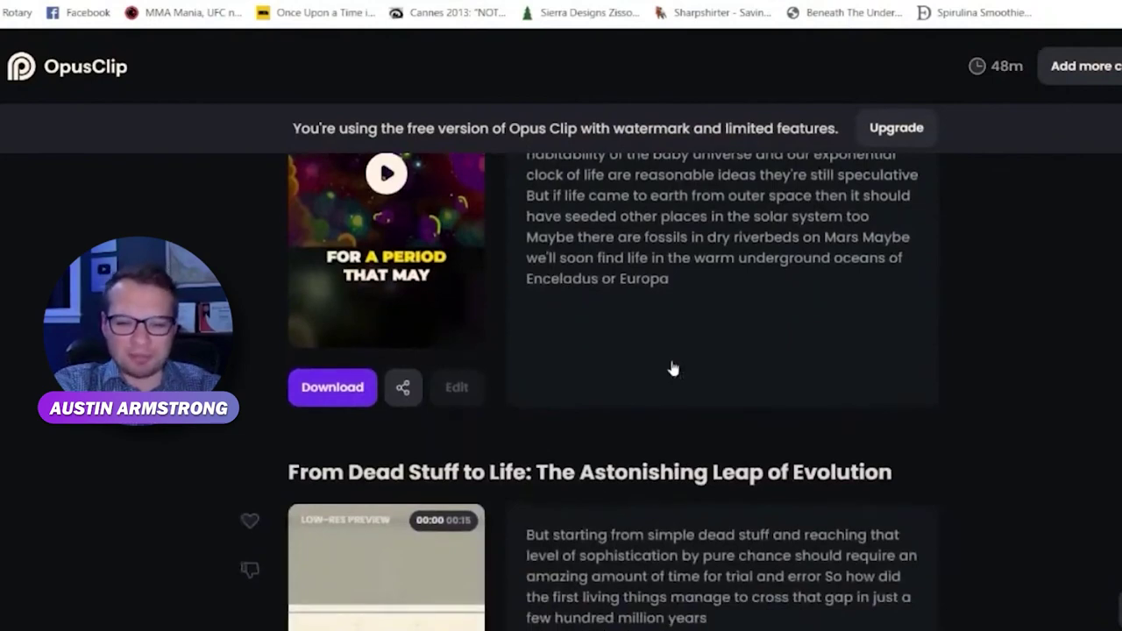